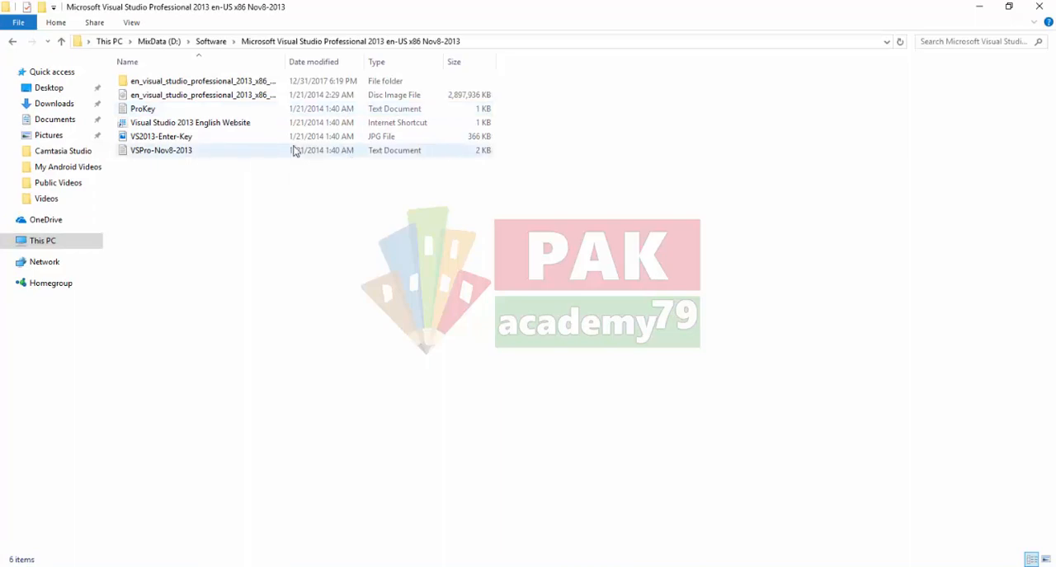
- Install Visual Studio Professional 2013 from vs_professional in the extracted DVD folder, agreeing to the license terms and keeping the default optional features
{"action": "double_click", "coordinate": [224, 83]}
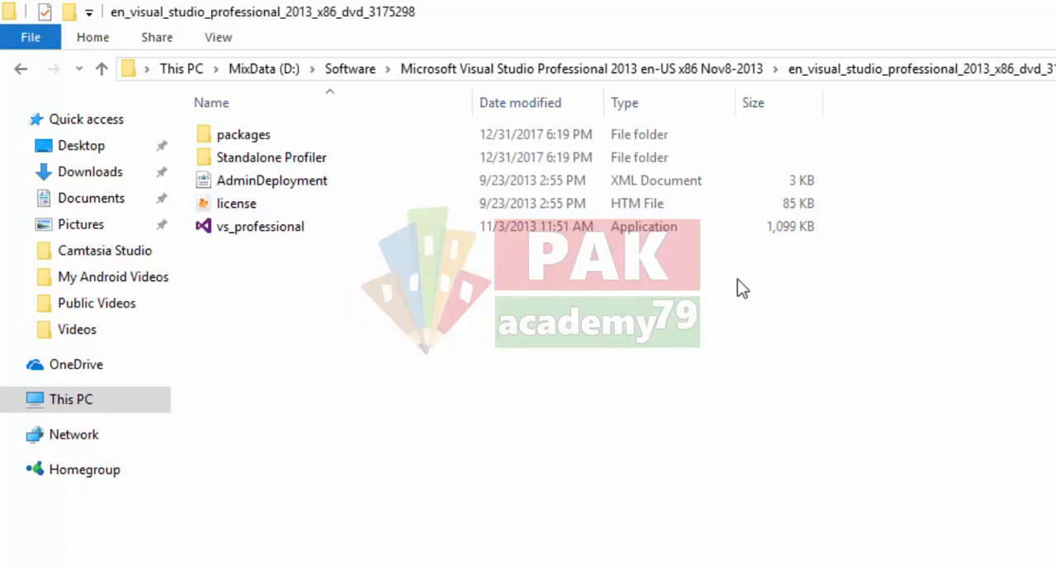
{"action": "double_click", "coordinate": [400, 234]}
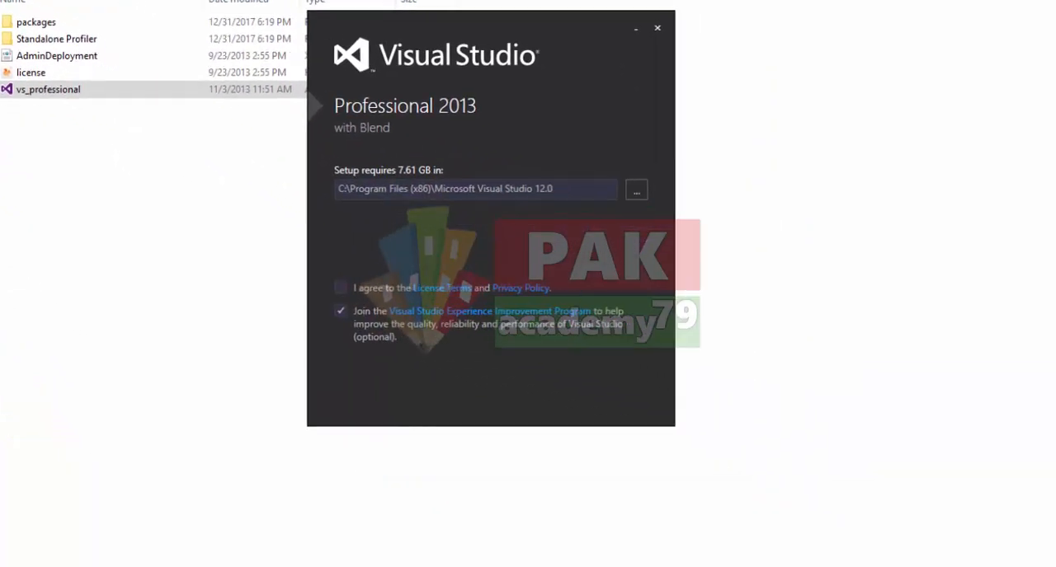
{"action": "left_click", "coordinate": [340, 288]}
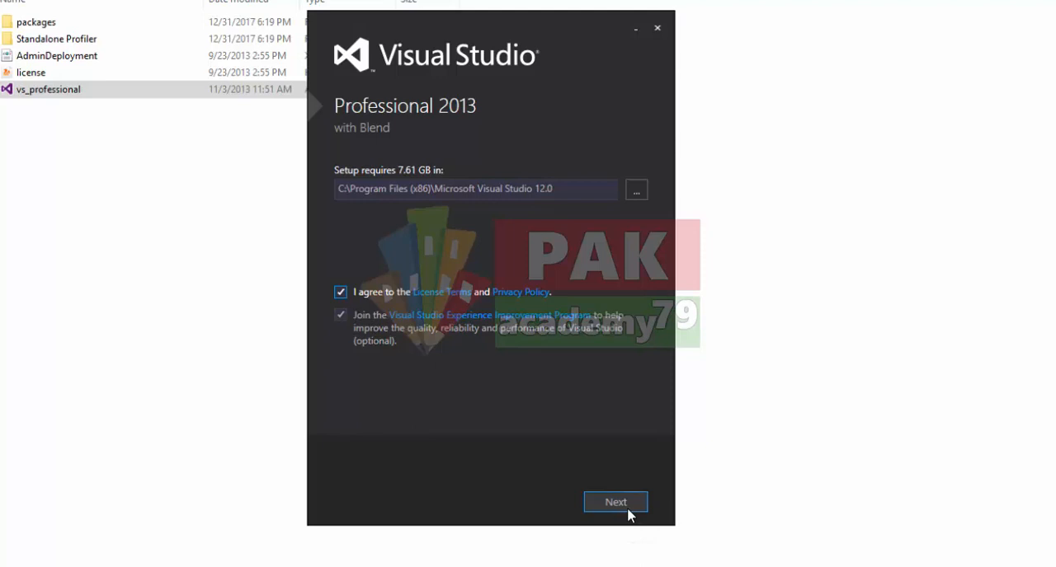
{"action": "left_click", "coordinate": [627, 512]}
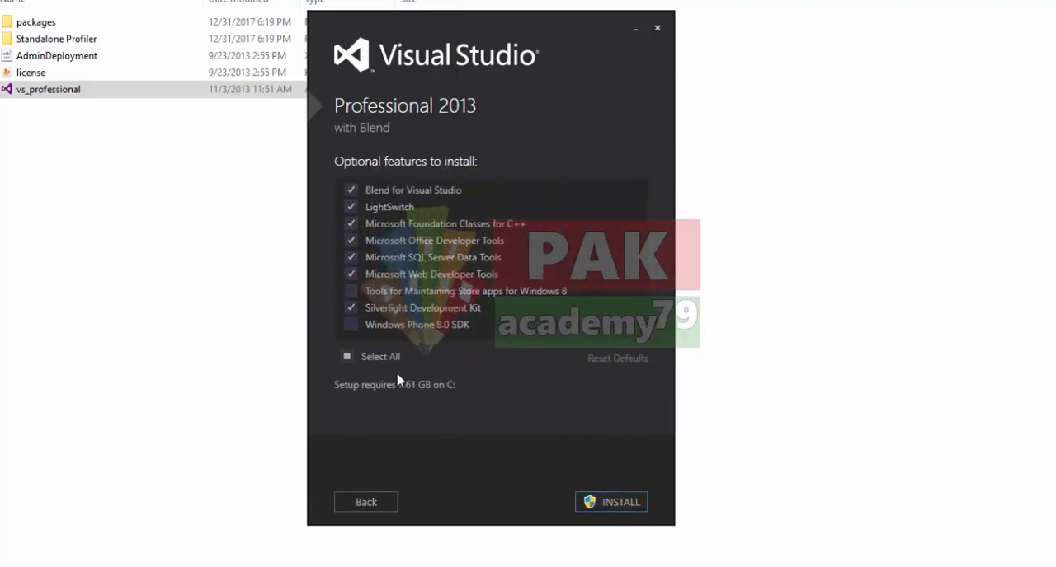
{"action": "left_click", "coordinate": [613, 505]}
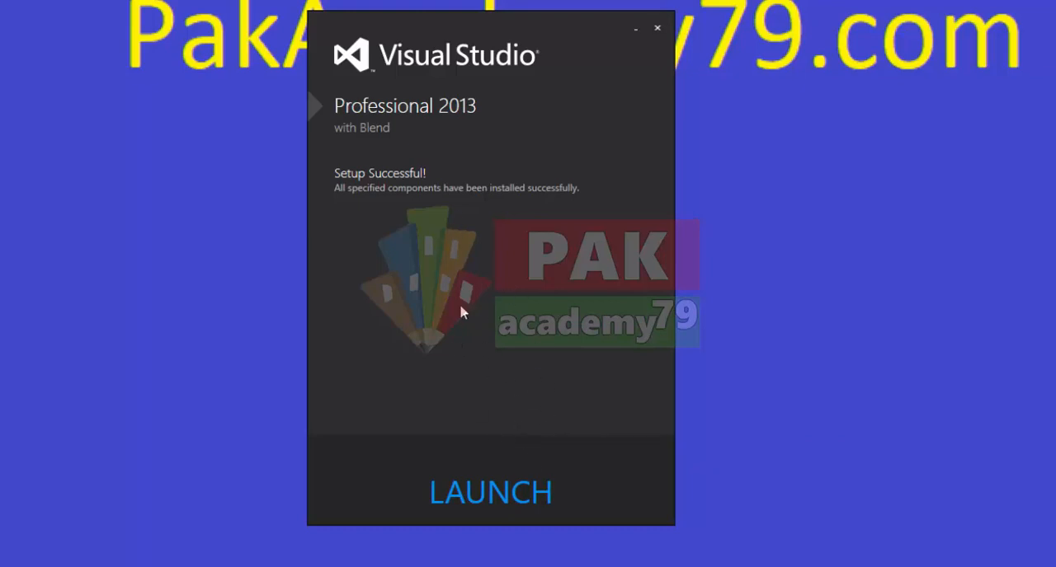
- Launch Visual Studio without signing in, keeping the General development settings and the Blue color theme
{"action": "left_click", "coordinate": [495, 500]}
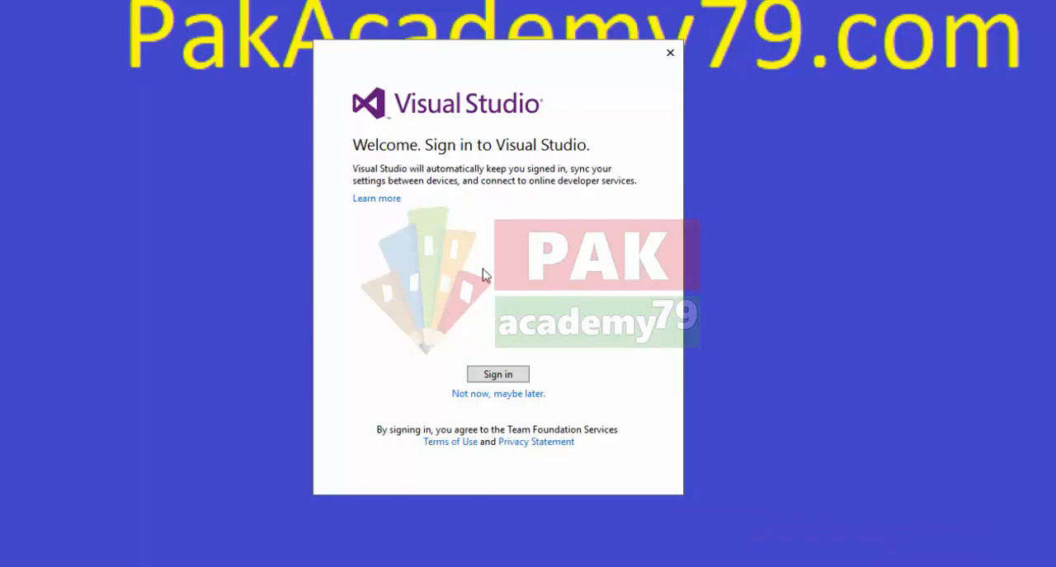
{"action": "left_click", "coordinate": [503, 394]}
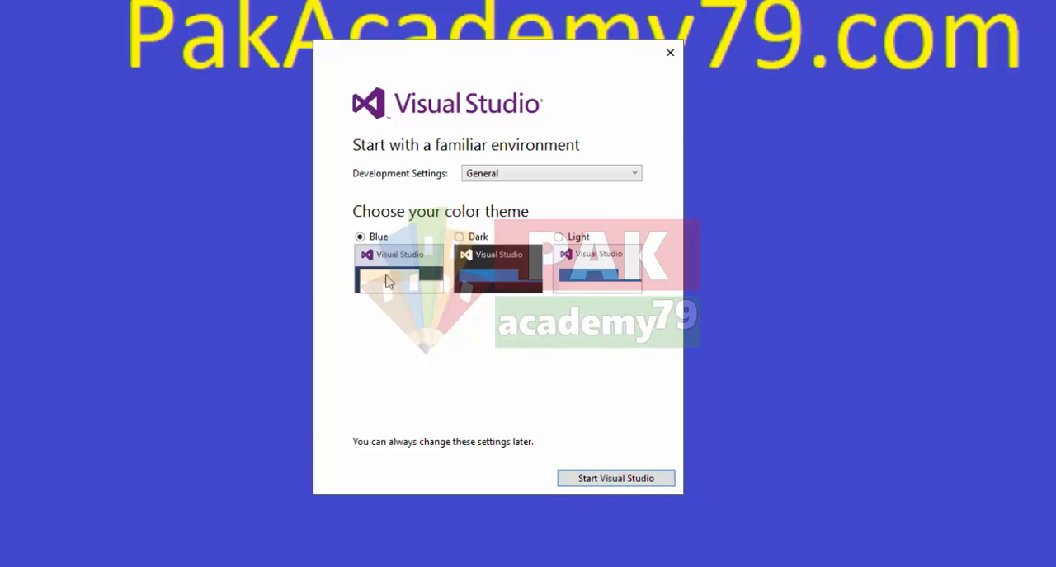
{"action": "left_click", "coordinate": [612, 481]}
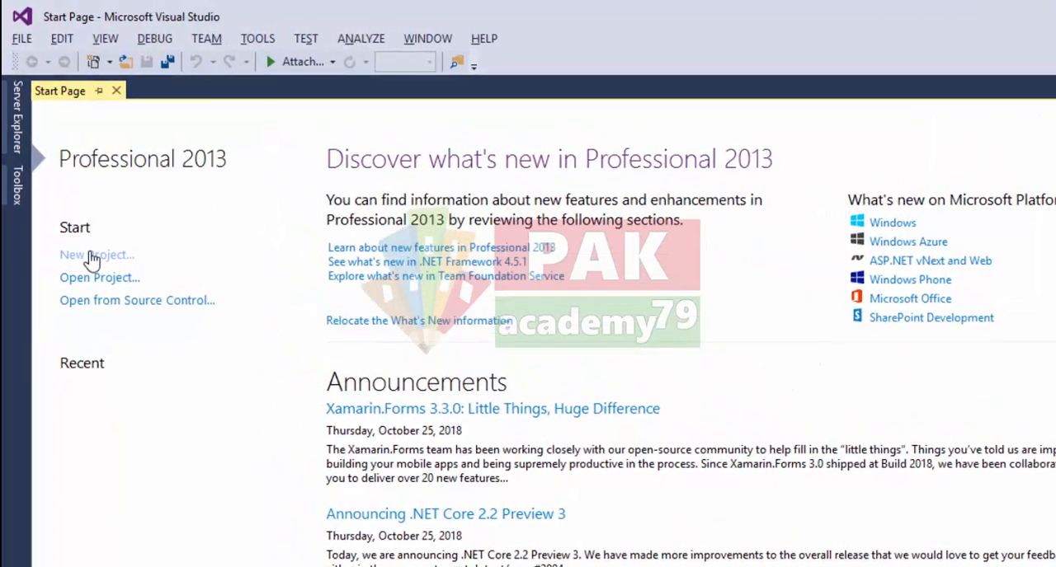
- Begin creating a new project to bring up the installed project templates
{"action": "left_click", "coordinate": [24, 43]}
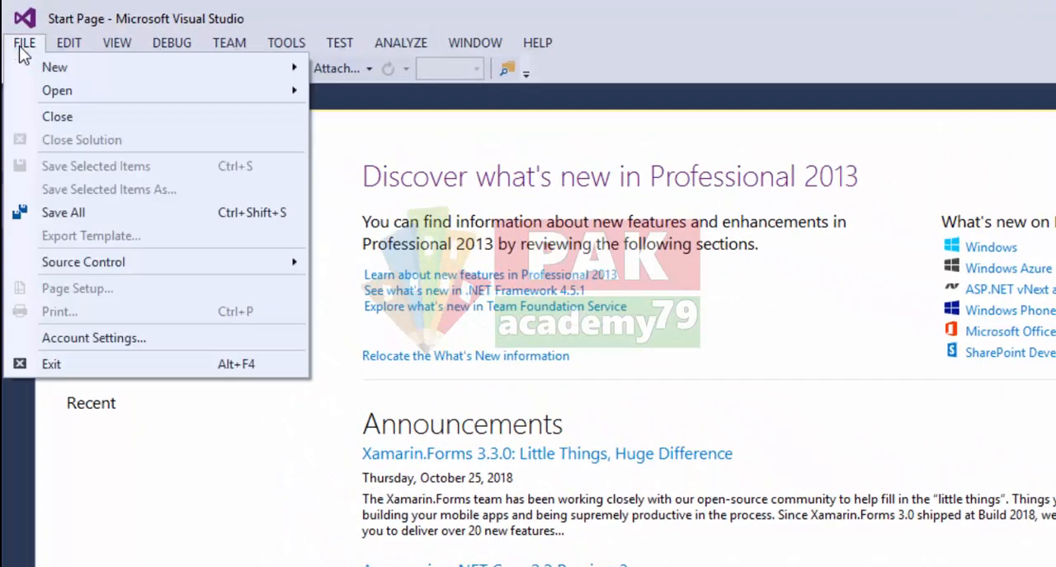
{"action": "mouse_move", "coordinate": [26, 63]}
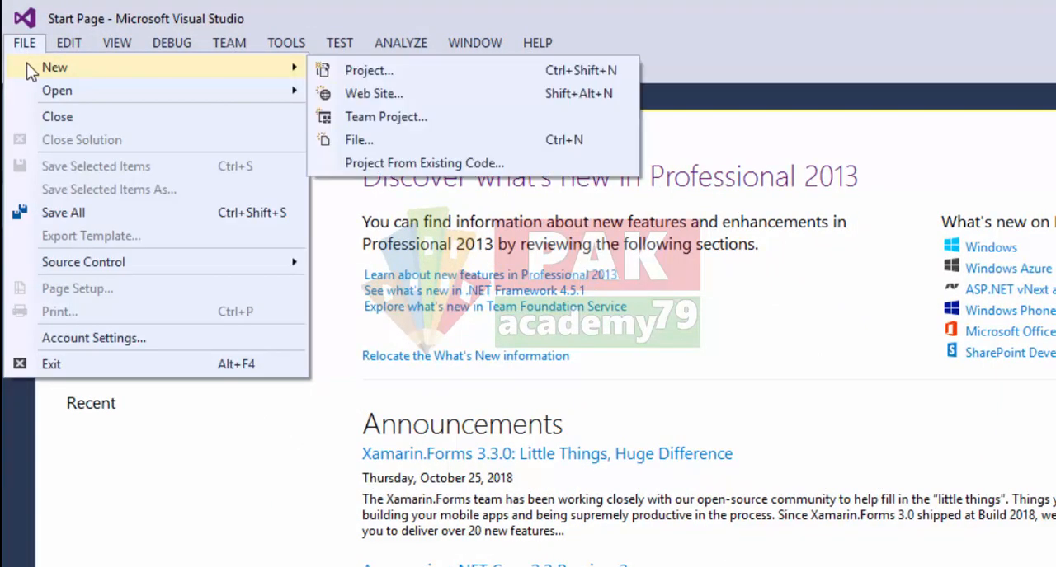
{"action": "left_click", "coordinate": [327, 69]}
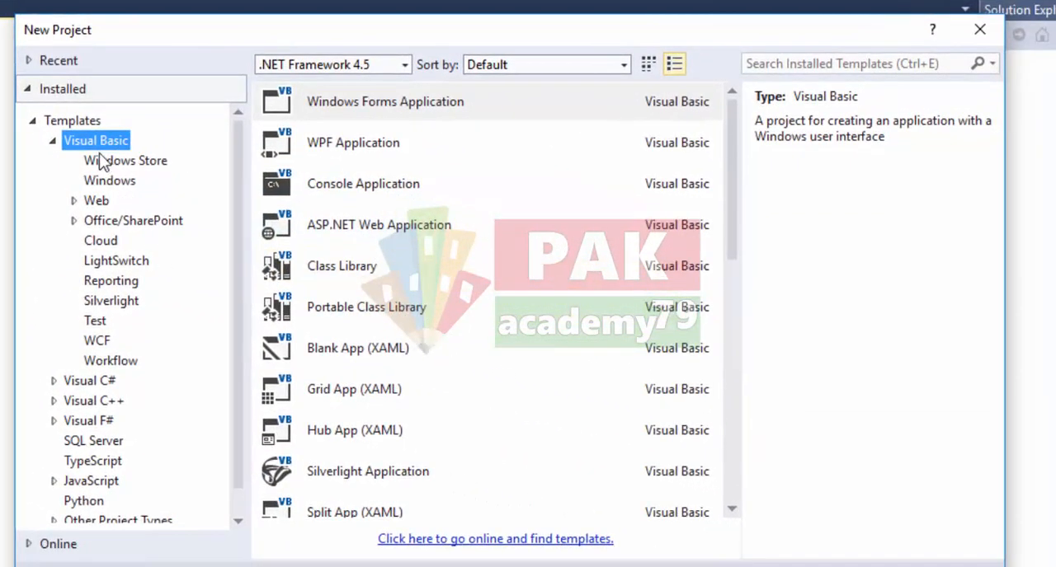
- Examine the installed template groups for Visual Basic, Visual C# and Visual C++, including the Windows Forms Application template
{"action": "left_click", "coordinate": [53, 141]}
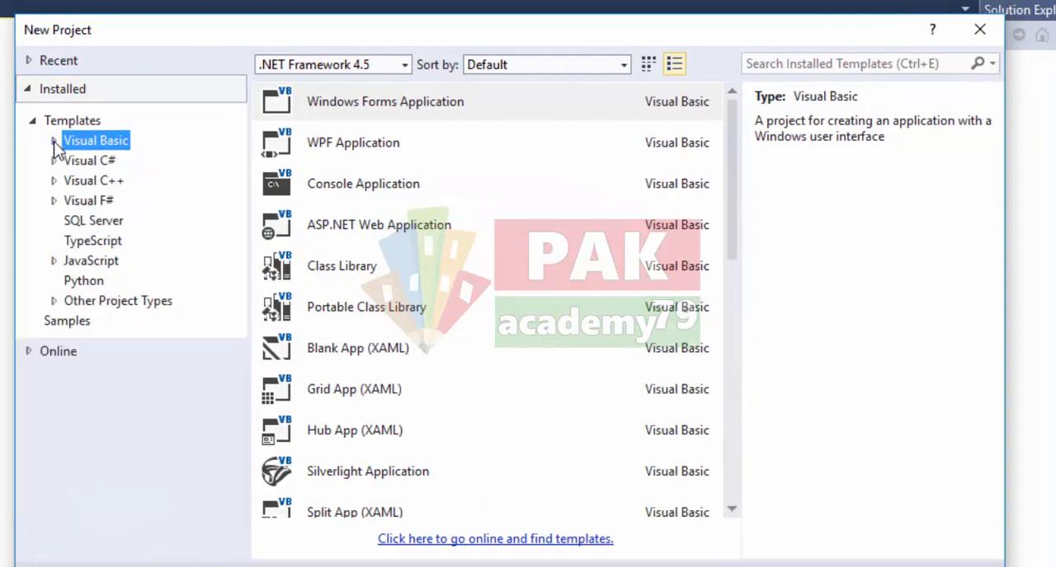
{"action": "left_click", "coordinate": [54, 161]}
{"action": "left_click", "coordinate": [54, 161]}
{"action": "left_click", "coordinate": [53, 181]}
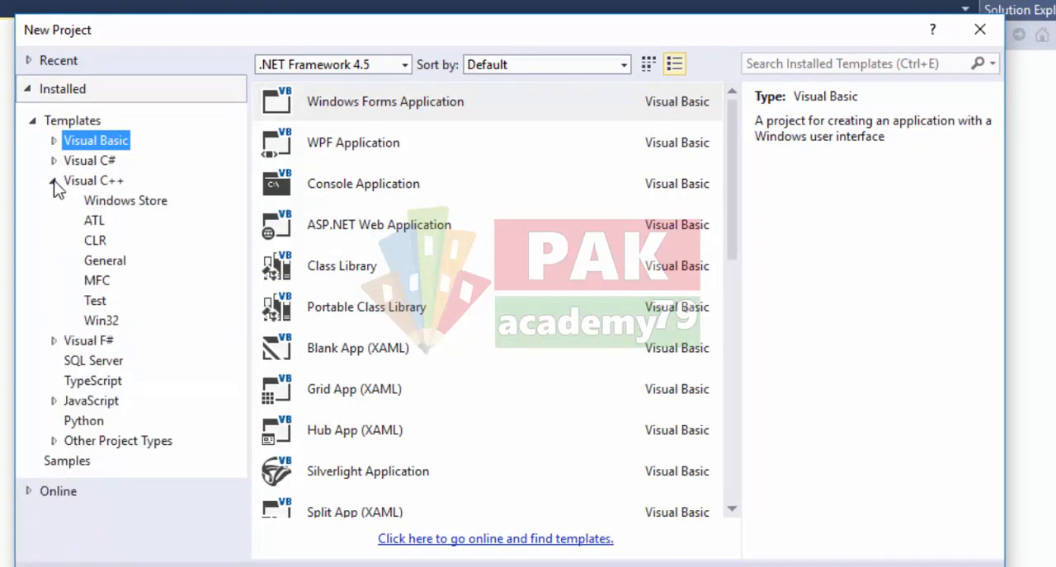
{"action": "left_click", "coordinate": [54, 181]}
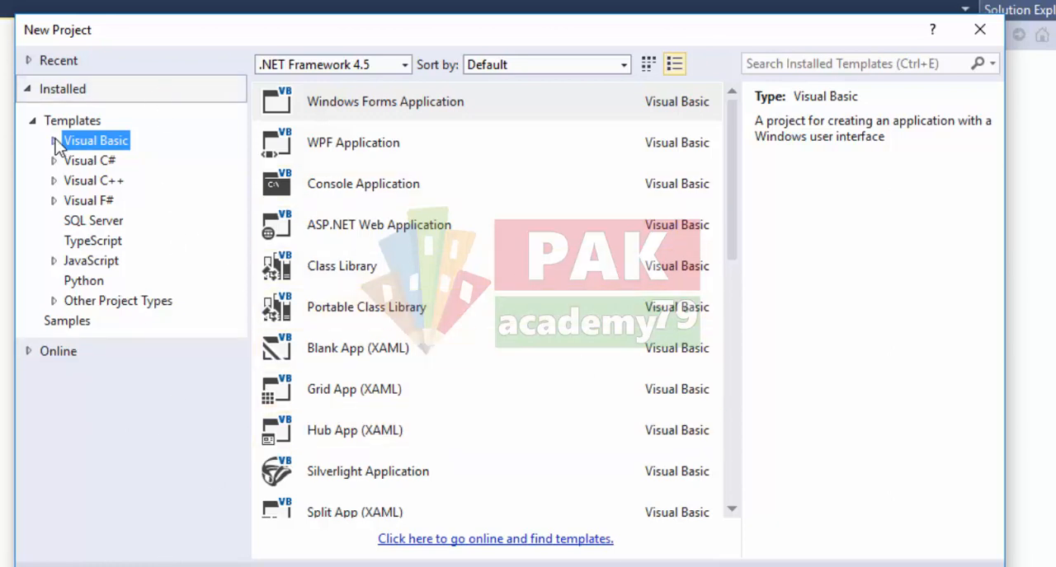
{"action": "left_click", "coordinate": [346, 107]}
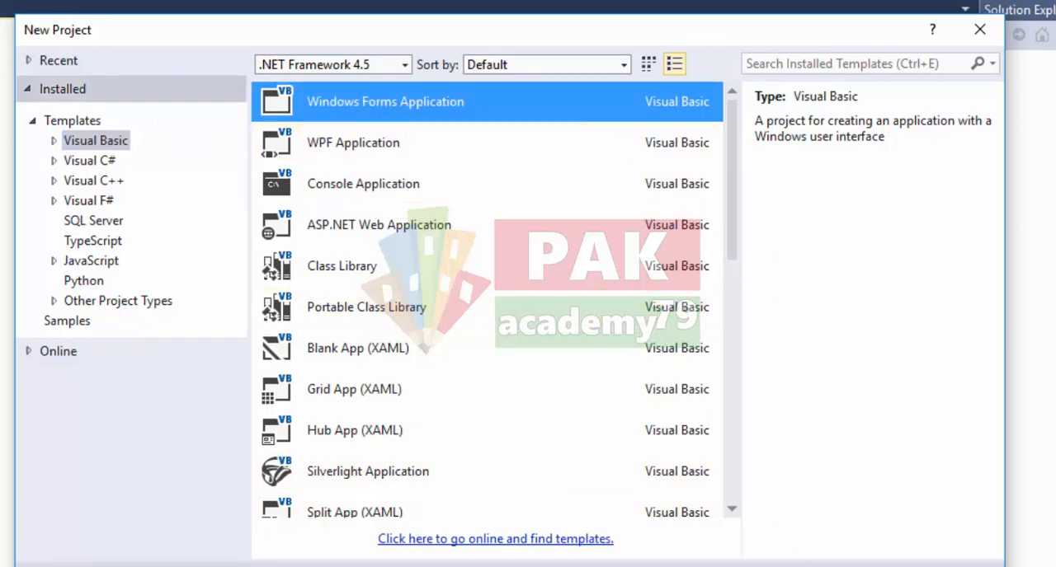
- Choose the Visual C++ Win32 Console Application template and accept the name ConsoleApplication1 for the project
{"action": "left_click", "coordinate": [52, 182]}
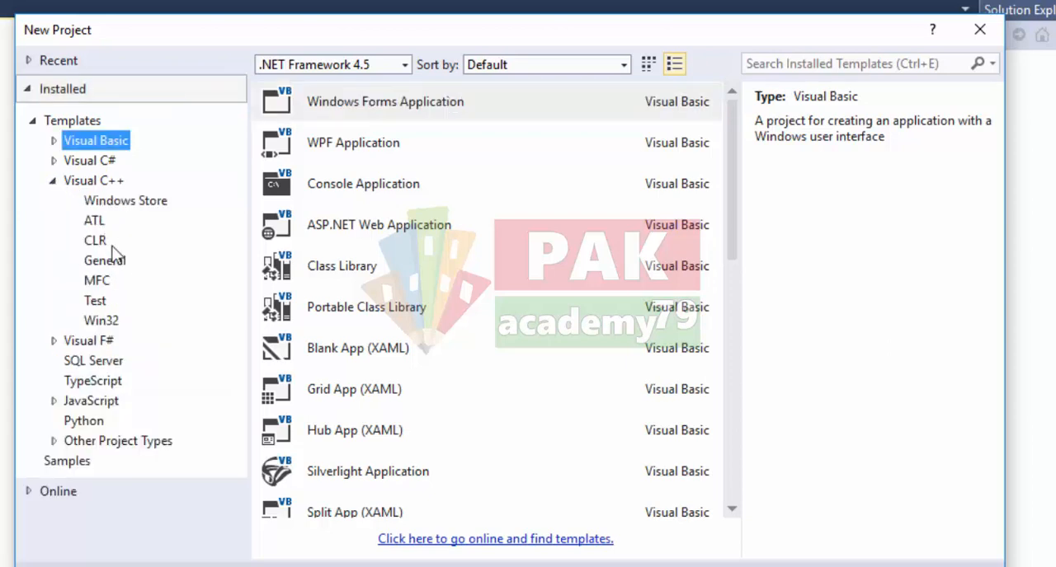
{"action": "left_click", "coordinate": [95, 183]}
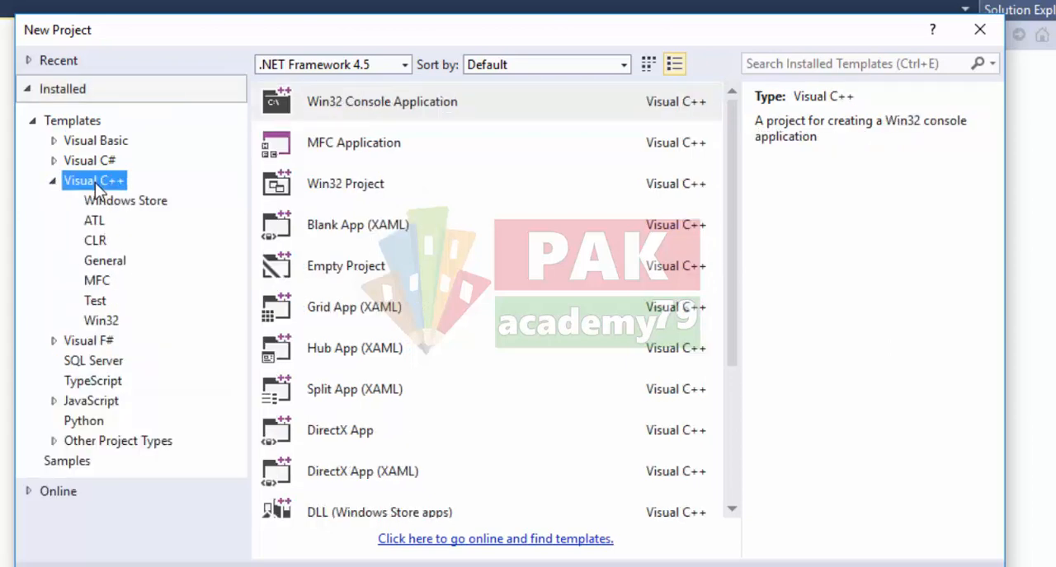
{"action": "left_click", "coordinate": [398, 103]}
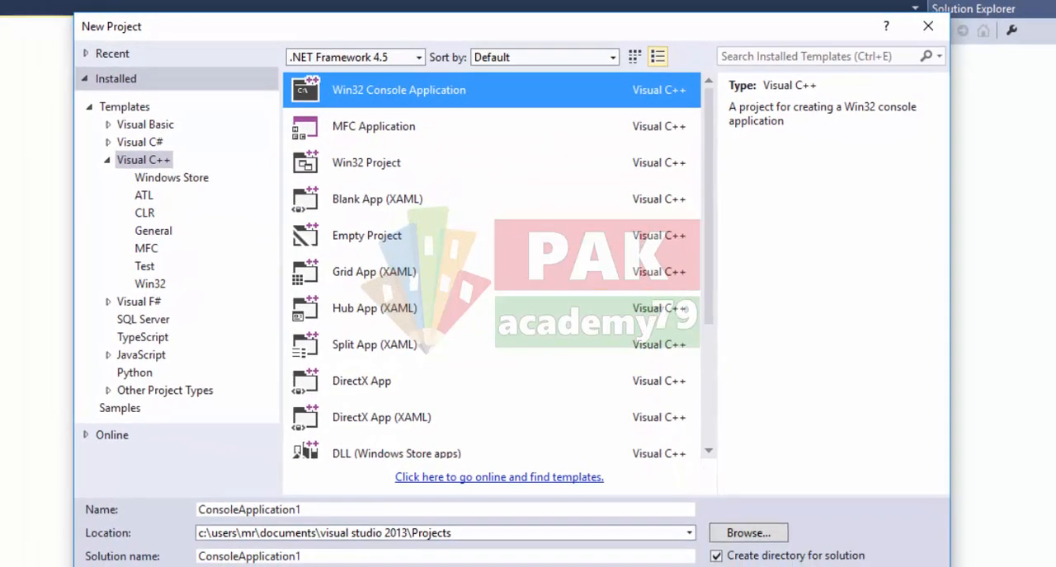
{"action": "left_click", "coordinate": [801, 553]}
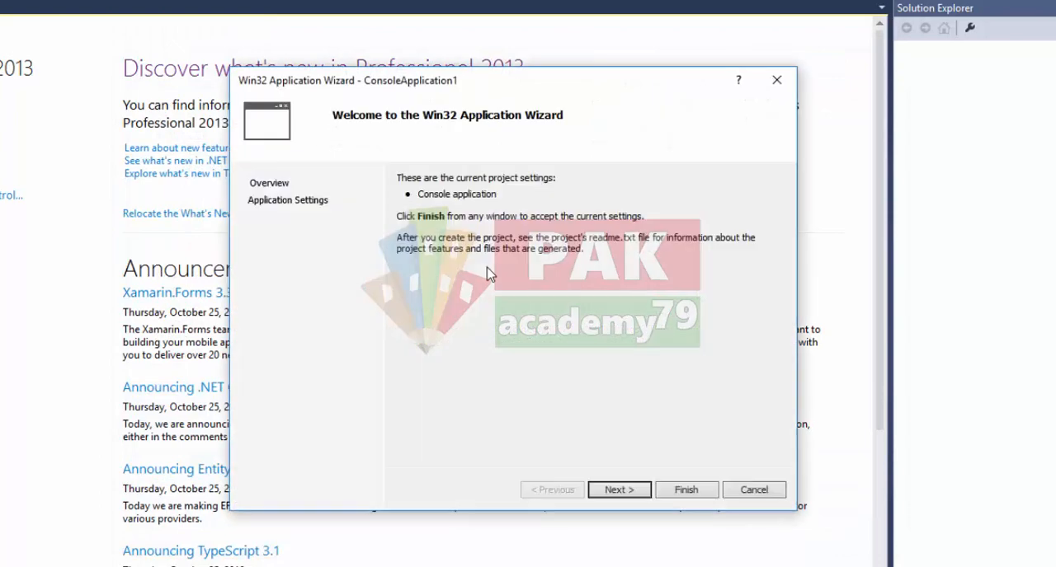
- Configure the Win32 application as an empty console project and complete the wizard
{"action": "left_click", "coordinate": [619, 490]}
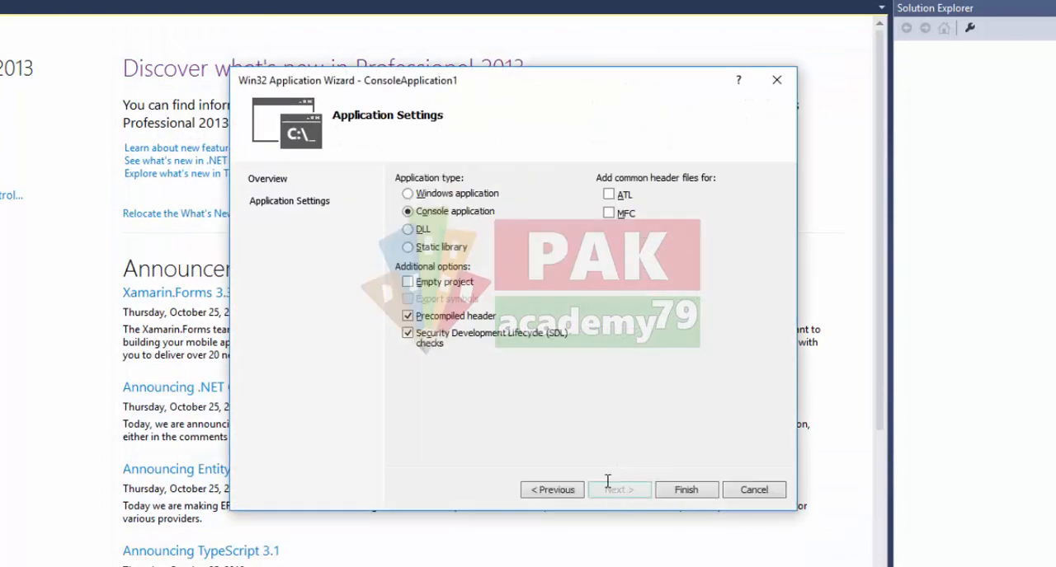
{"action": "left_click", "coordinate": [407, 282]}
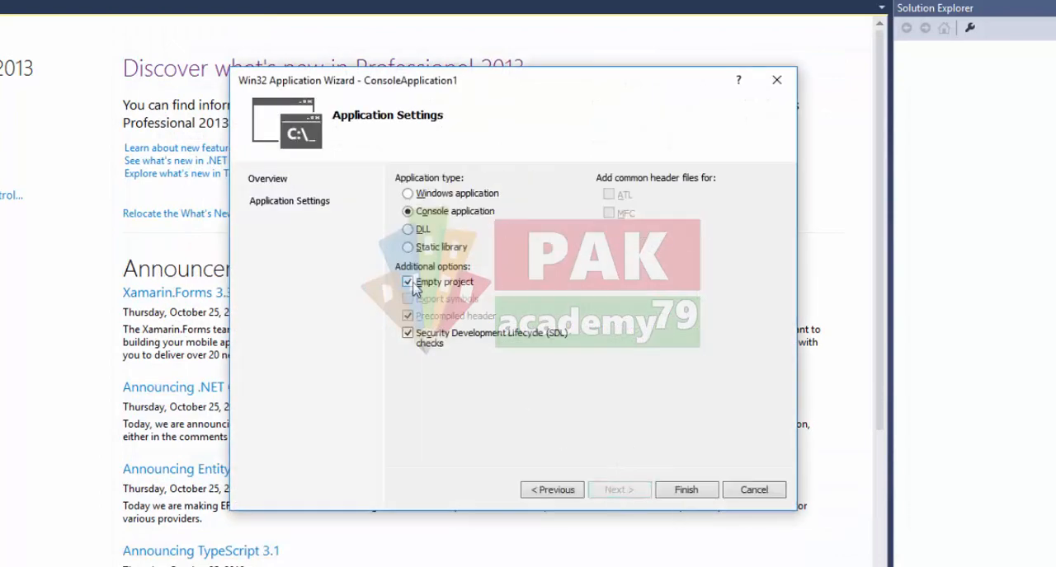
{"action": "left_click", "coordinate": [688, 496]}
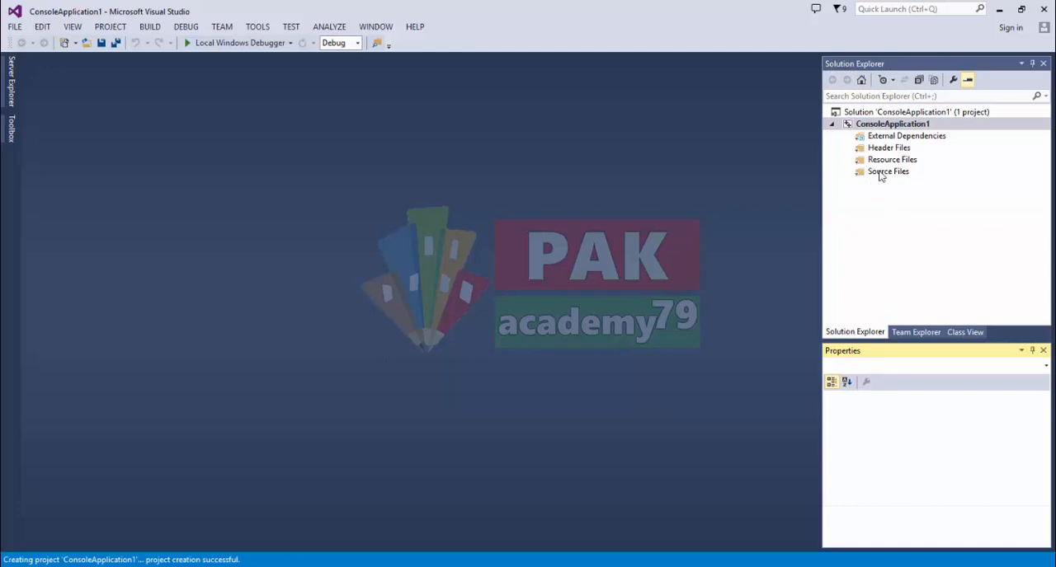
- Add a new C++ file named Source.cpp to the project's Source Files folder
{"action": "right_click", "coordinate": [881, 177]}
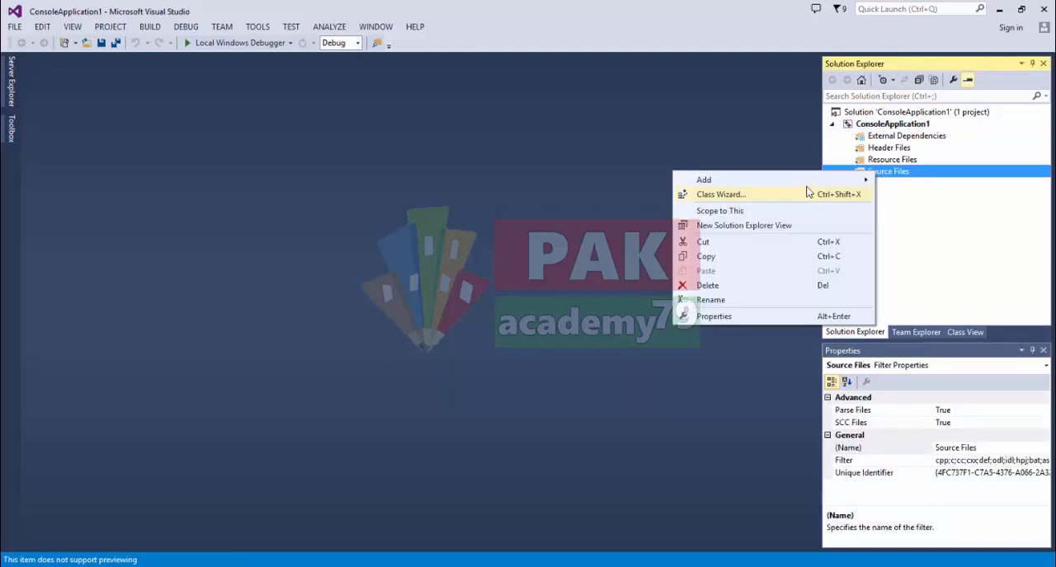
{"action": "mouse_move", "coordinate": [808, 185]}
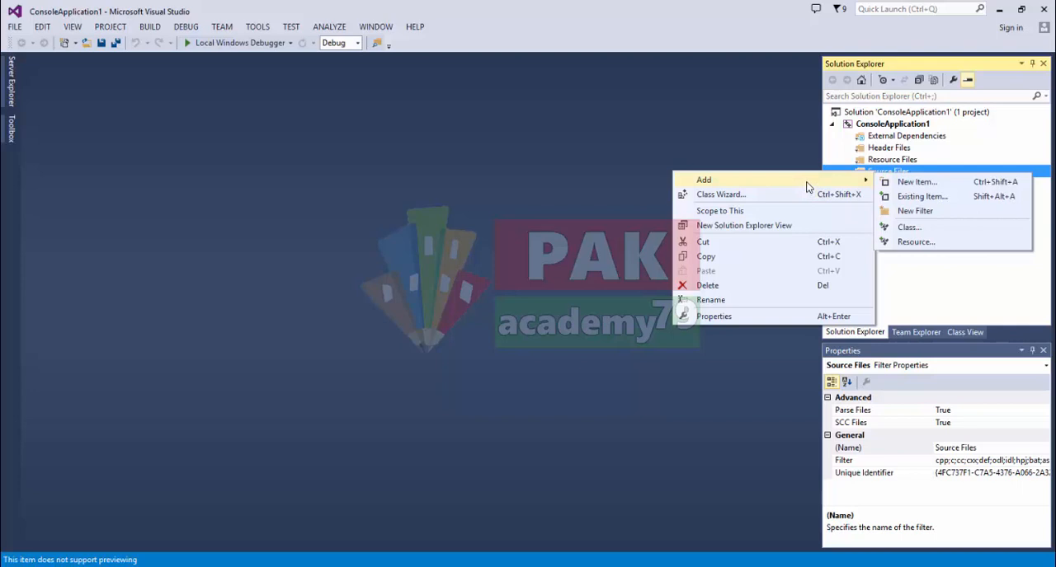
{"action": "left_click", "coordinate": [914, 181]}
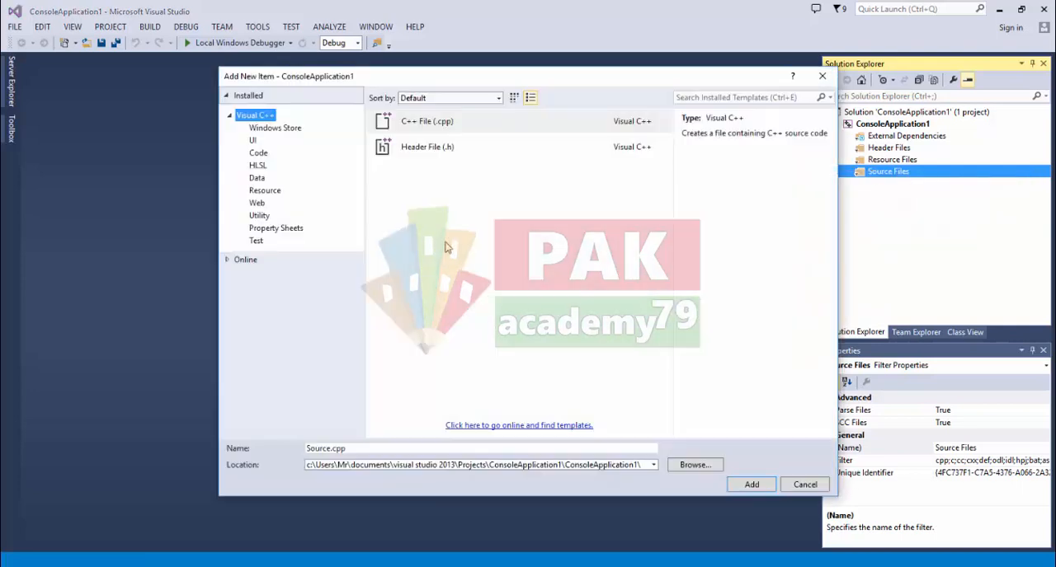
{"action": "left_click", "coordinate": [416, 123]}
{"action": "left_click", "coordinate": [384, 448]}
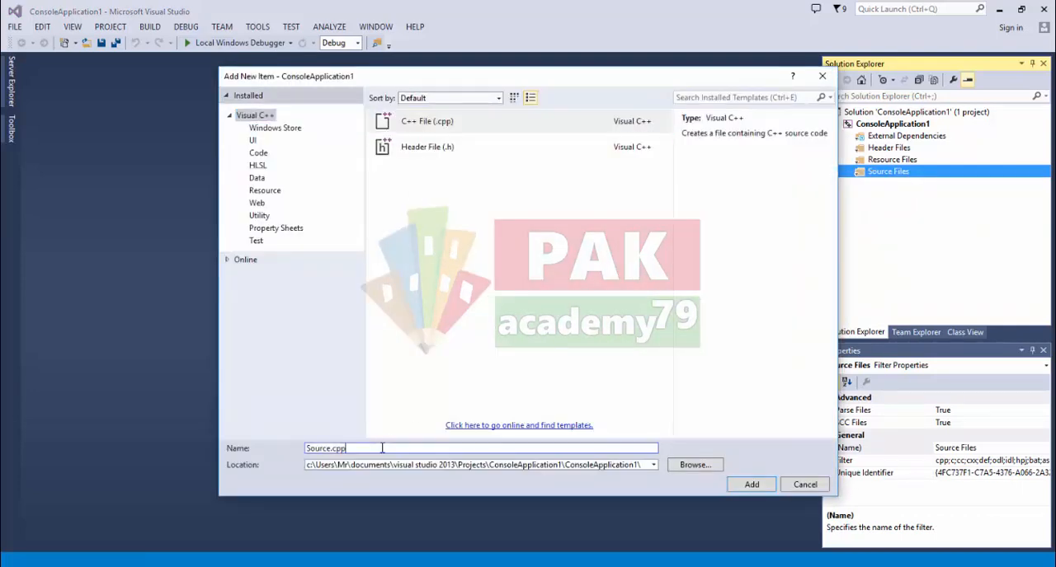
{"action": "left_click", "coordinate": [756, 487]}
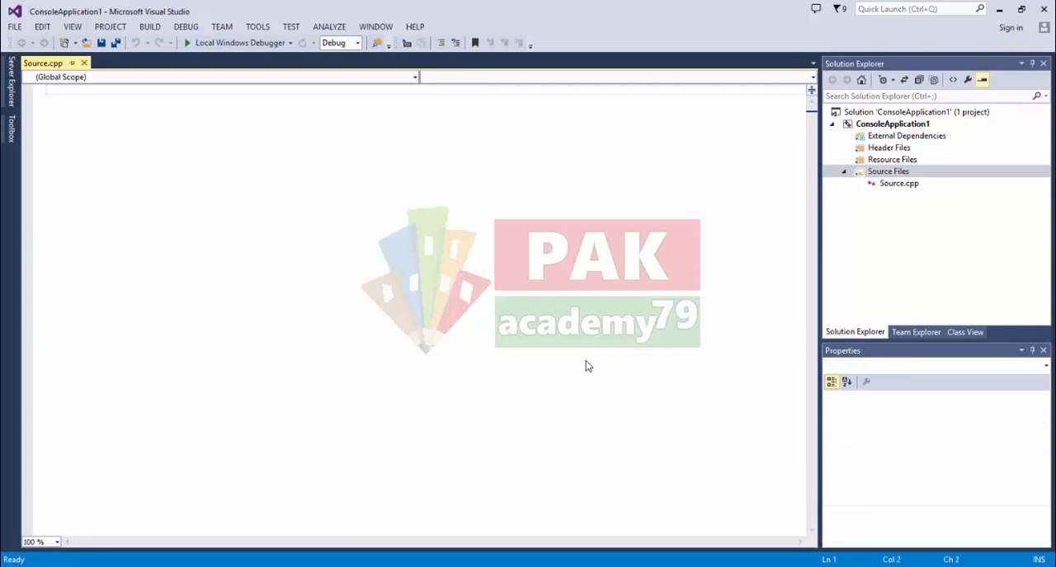
- Write the line "#include<iostream.h>" at the start of Source.cpp and start a new line
{"action": "type", "text": "#include"}
{"action": "left_click", "coordinate": [56, 543]}
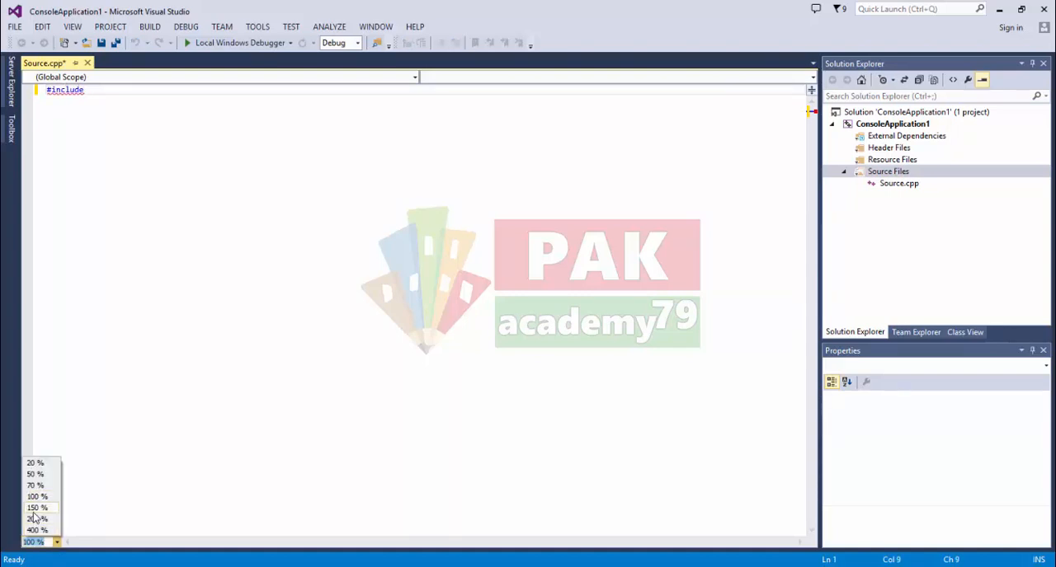
{"action": "left_click", "coordinate": [33, 510]}
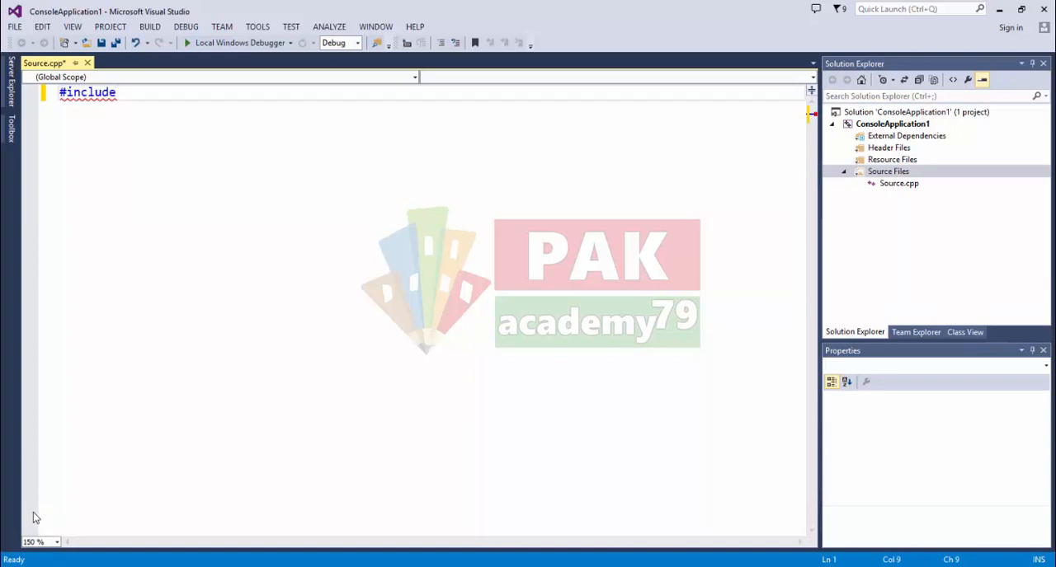
{"action": "type", "text": "<ios"}
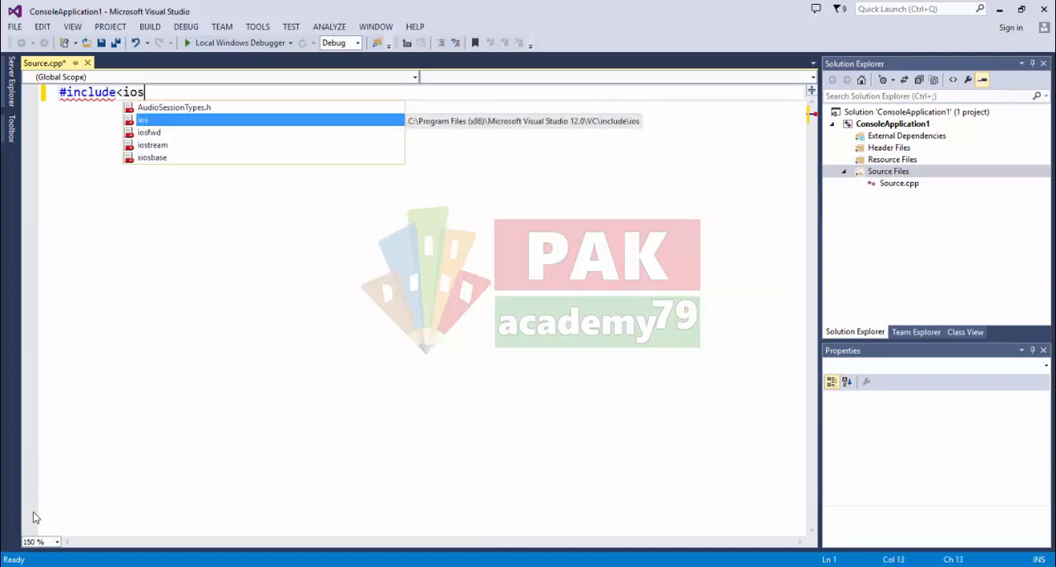
{"action": "key", "text": "Down"}
{"action": "key", "text": "Down"}
{"action": "key", "text": "Return"}
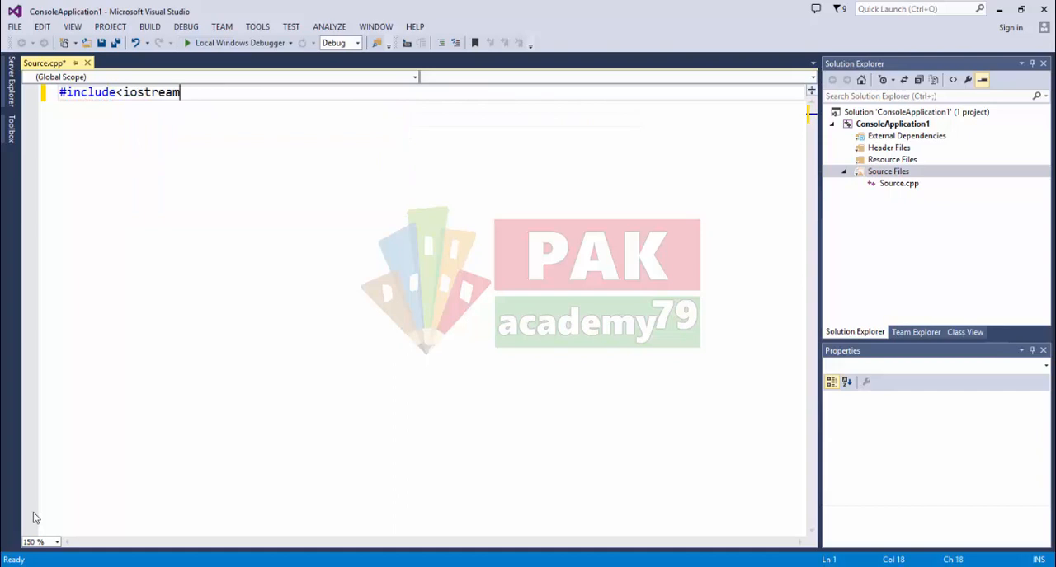
{"action": "type", "text": ".h>"}
{"action": "key", "text": "Return"}
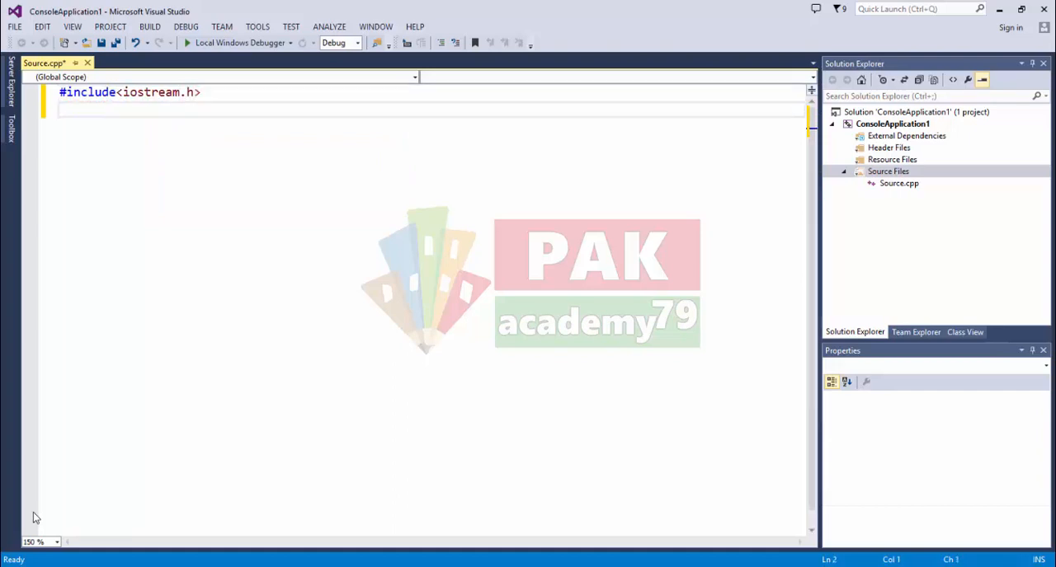
{"action": "type", "text": "#include<"}
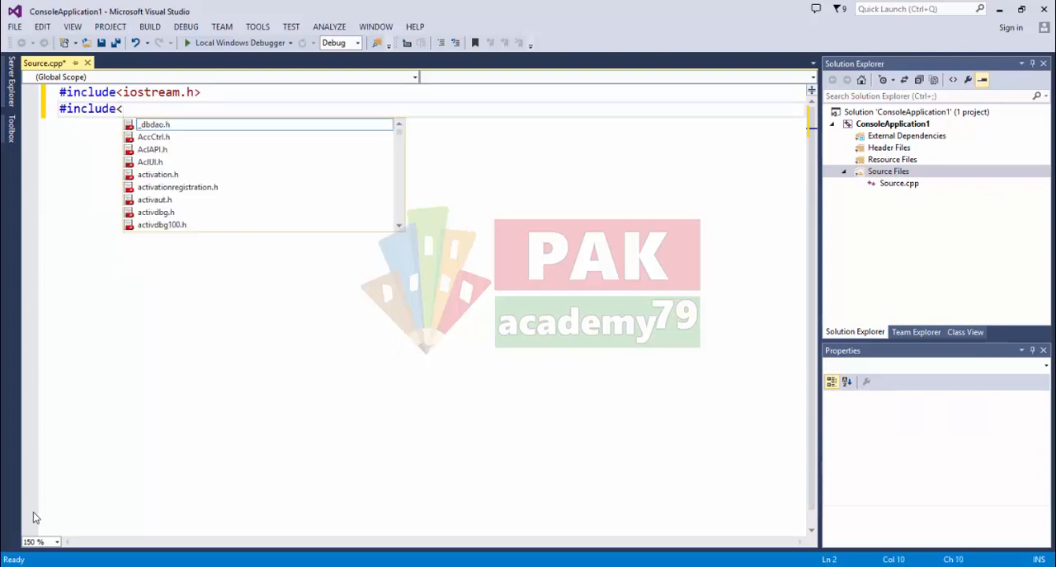
{"action": "key", "text": "BackSpace"}
{"action": "key", "text": "BackSpace"}
{"action": "key", "text": "BackSpace"}
{"action": "key", "text": "BackSpace"}
{"action": "key", "text": "BackSpace"}
{"action": "key", "text": "BackSpace"}
{"action": "key", "text": "BackSpace"}
{"action": "key", "text": "BackSpace"}
{"action": "key", "text": "BackSpace"}
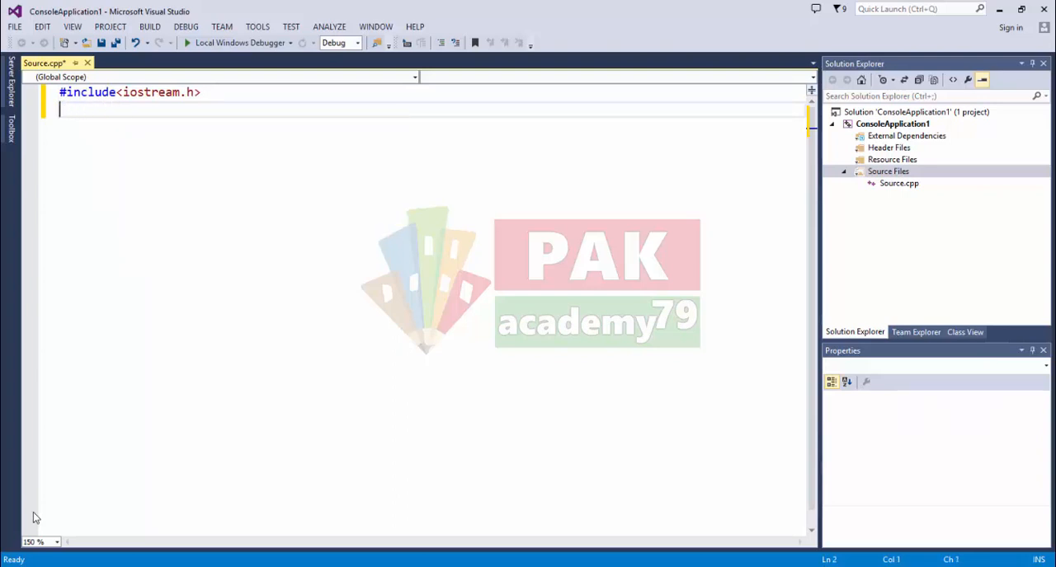
- Write the line "using namespace std;" below the include directive in Source.cpp
{"action": "type", "text": "using names"}
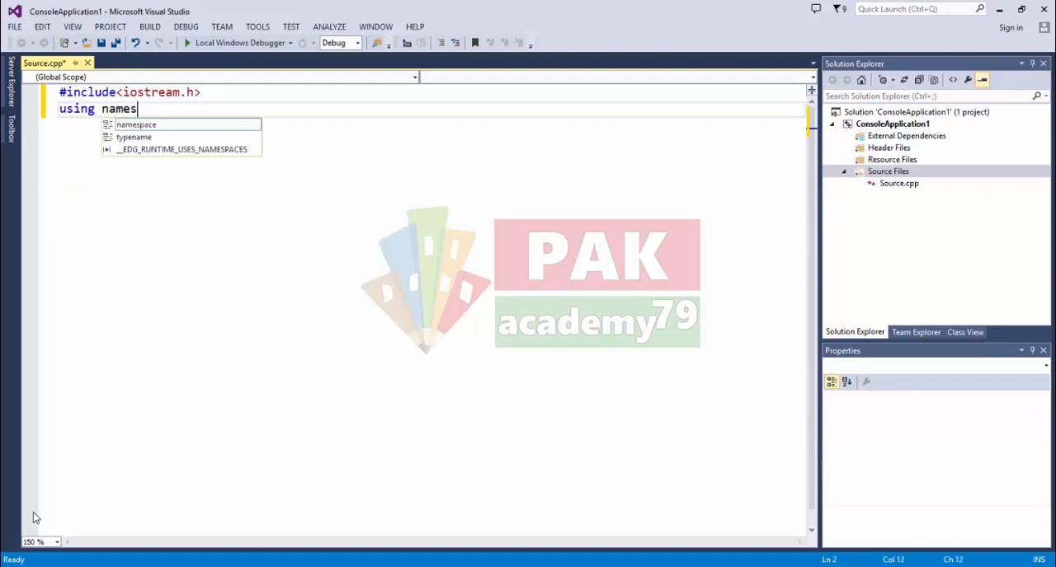
{"action": "type", "text": "pace std;"}
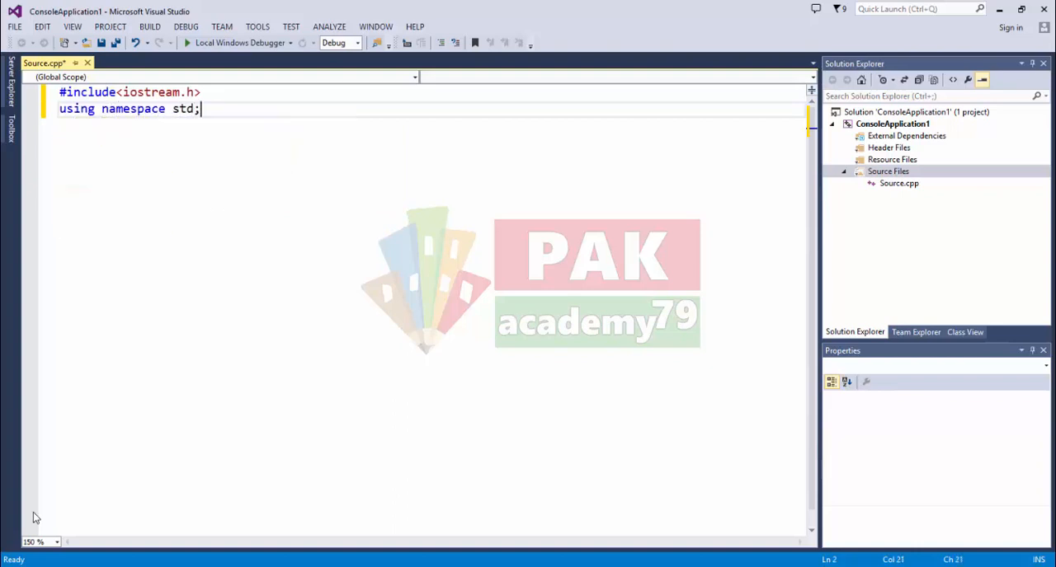
- Add an int main() function with an empty braced body below the namespace line
{"action": "key", "text": "Return"}
{"action": "type", "text": "int m"}
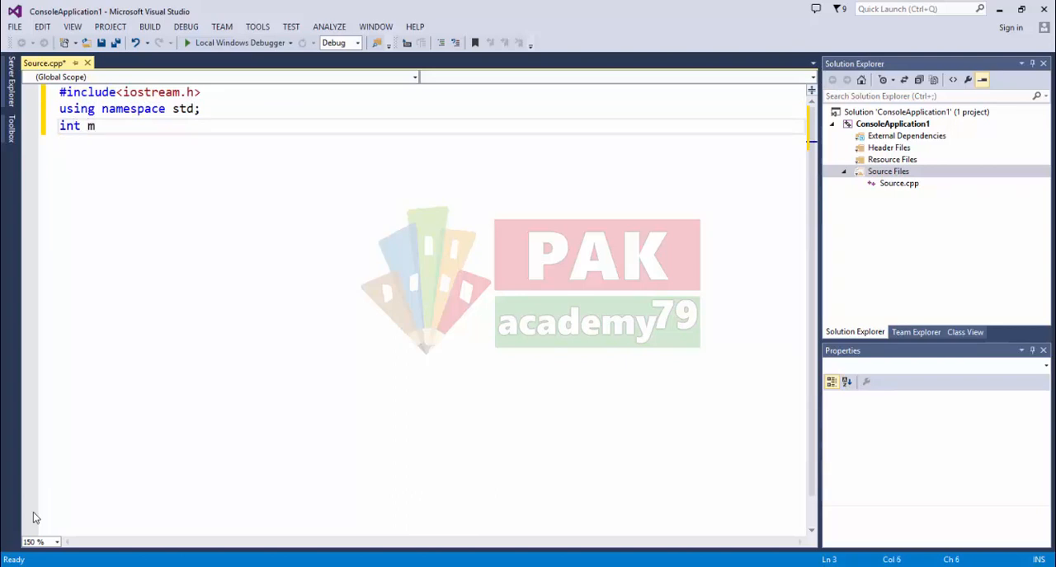
{"action": "type", "text": "ain("}
{"action": "key", "text": "Return"}
{"action": "type", "text": "{"}
{"action": "key", "text": "Return"}
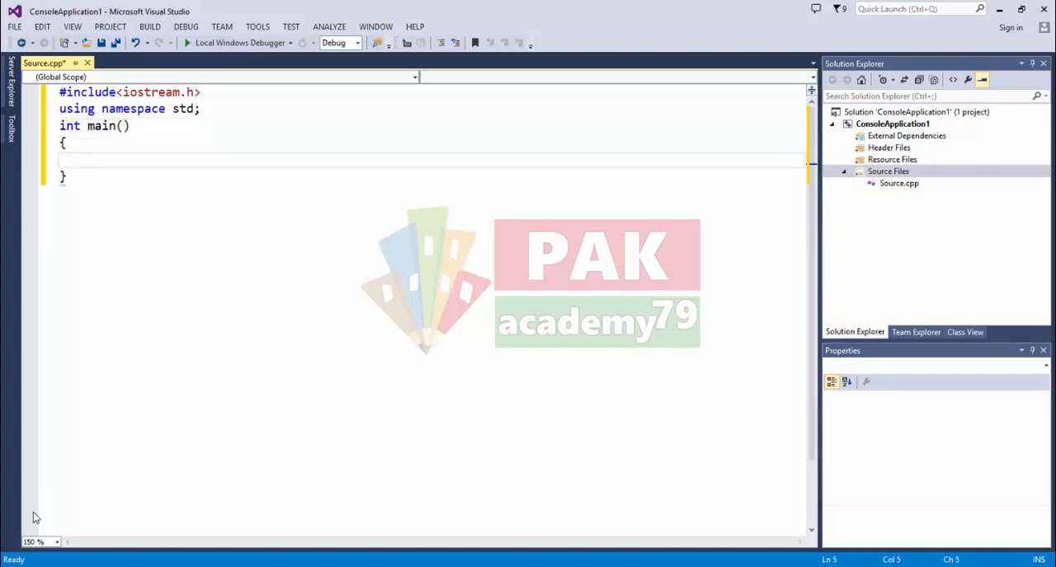
- Write the statement "getch();" inside the body of main
{"action": "type", "text": "getch"}
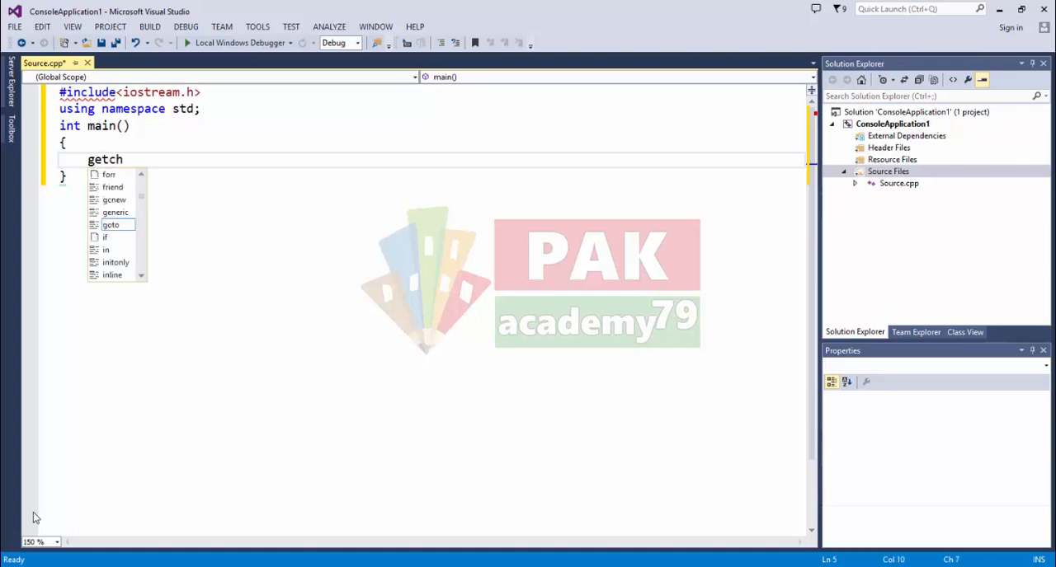
{"action": "type", "text": "()"}
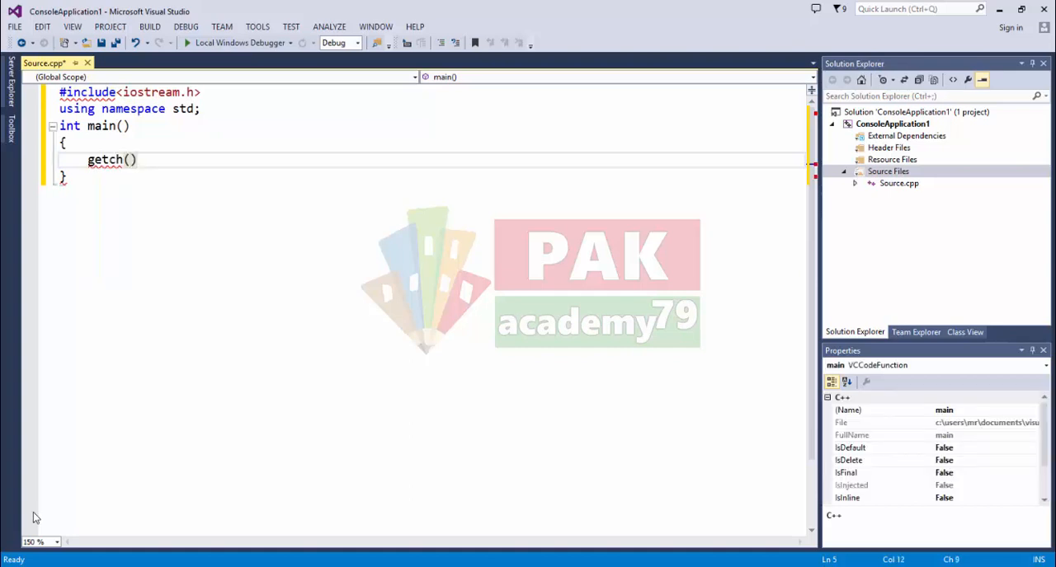
{"action": "type", "text": ";"}
- Comment out the getch(); statement in main with "//"
{"action": "key", "text": "Up"}
{"action": "key", "text": "Up"}
{"action": "key", "text": "Up"}
{"action": "key", "text": "Up"}
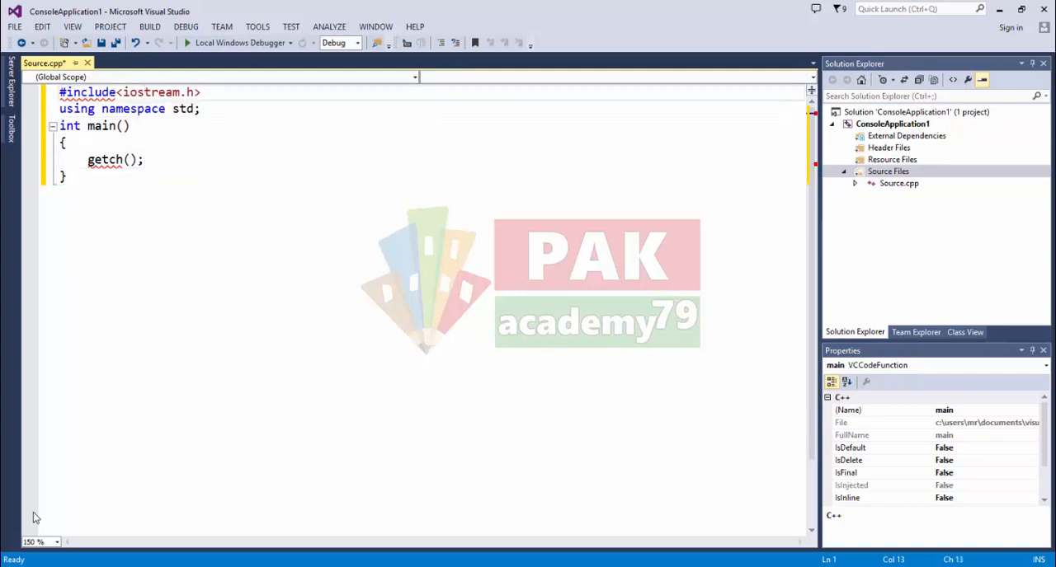
{"action": "key", "text": "Down"}
{"action": "key", "text": "Down"}
{"action": "key", "text": "Down"}
{"action": "key", "text": "Down"}
{"action": "key", "text": "Left"}
{"action": "key", "text": "Left"}
{"action": "key", "text": "Left"}
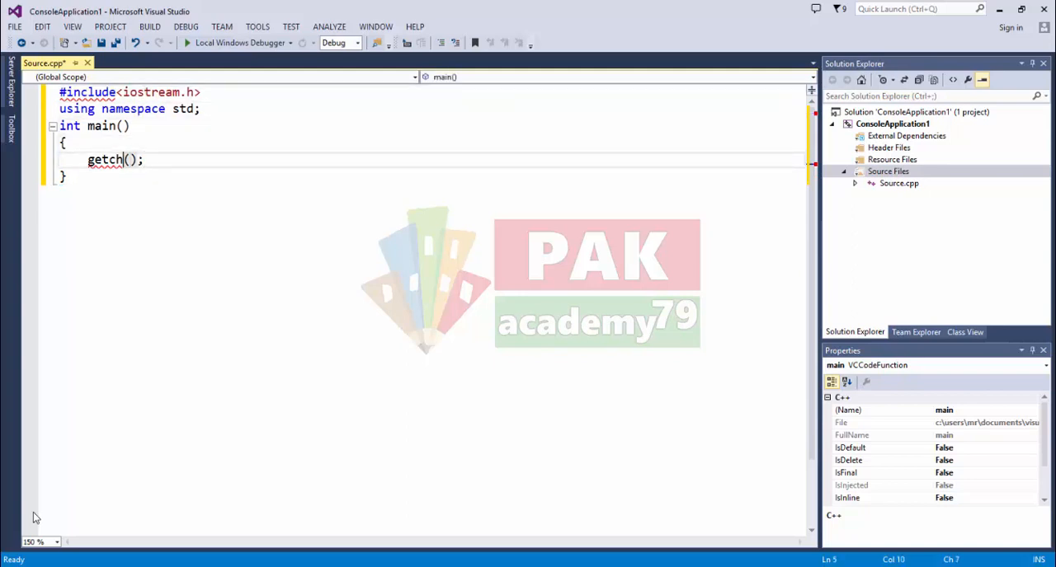
{"action": "key", "text": "Left"}
{"action": "key", "text": "Left"}
{"action": "key", "text": "Left"}
{"action": "key", "text": "Left"}
{"action": "key", "text": "Left"}
{"action": "type", "text": "//"}
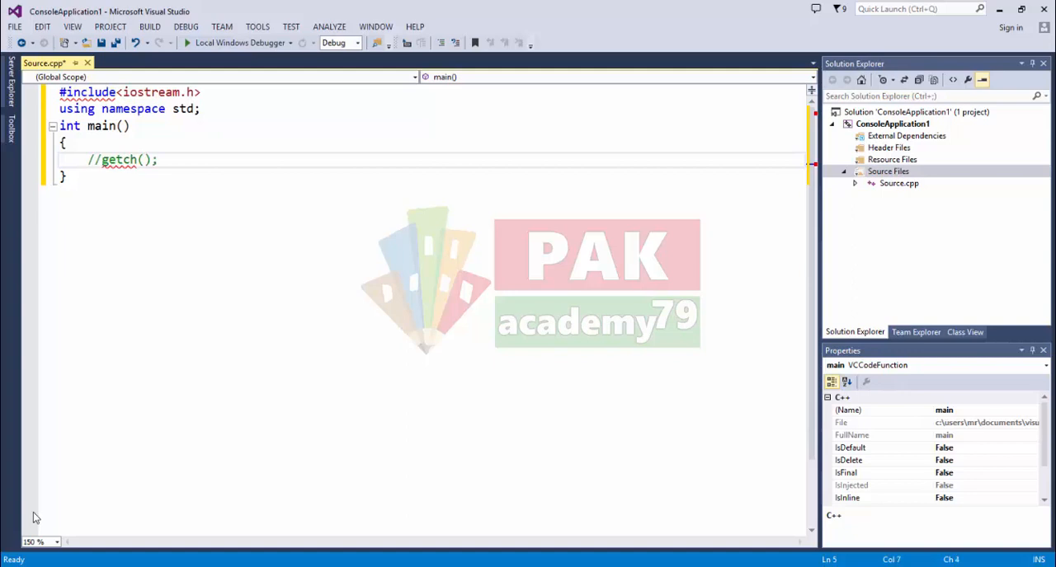
- Insert two blank lines above the commented getch(); line in main
{"action": "key", "text": "Home"}
{"action": "key", "text": "Return"}
{"action": "key", "text": "Return"}
{"action": "key", "text": "Up"}
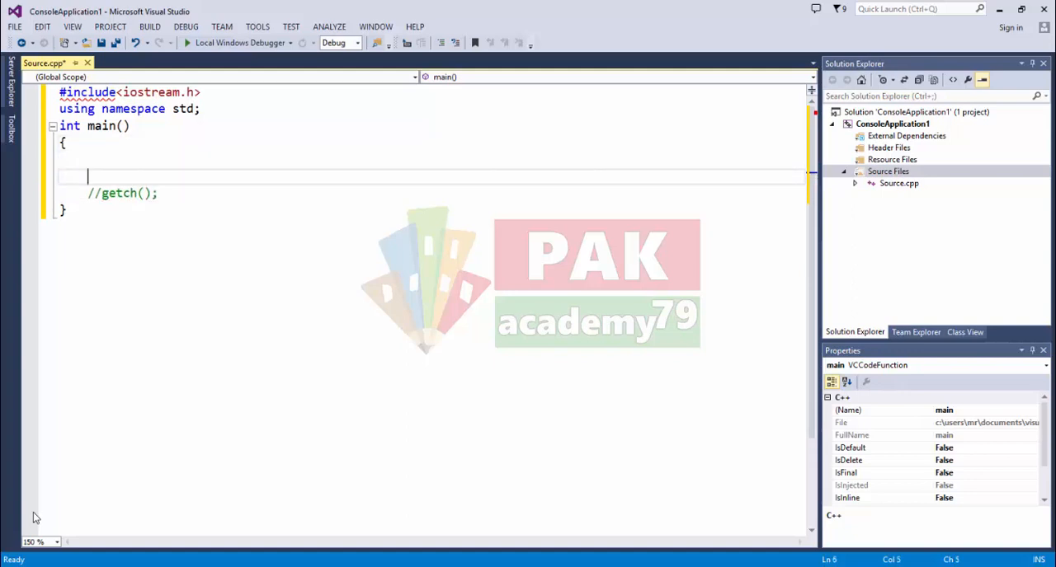
- Remove the ".h" extension from the iostream include so the directive reads "#include<iostream>"
{"action": "key", "text": "Up"}
{"action": "key", "text": "Up"}
{"action": "key", "text": "Up"}
{"action": "key", "text": "Up"}
{"action": "key", "text": "Up"}
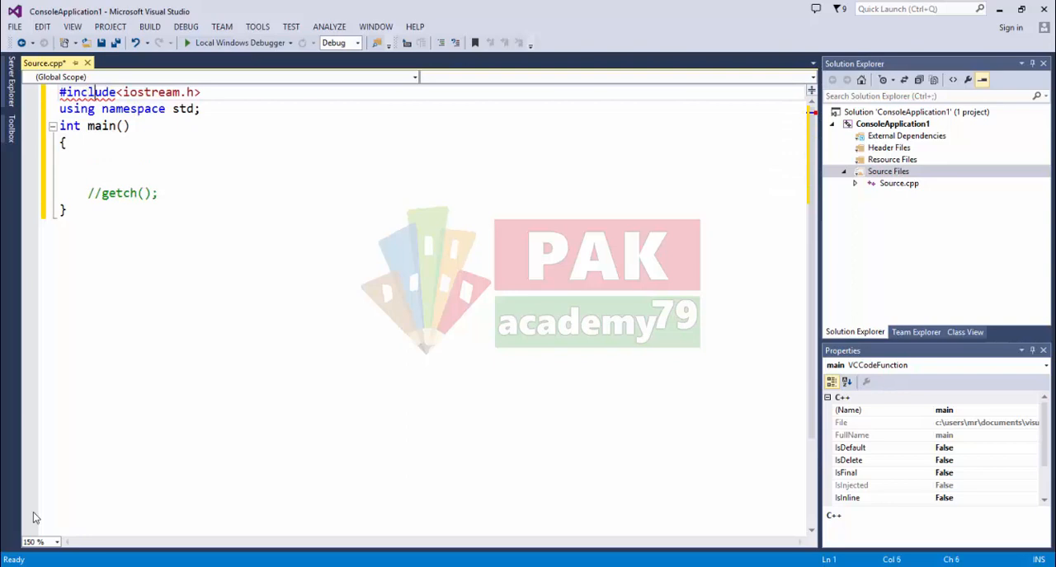
{"action": "key", "text": "Right"}
{"action": "key", "text": "Right"}
{"action": "key", "text": "Right"}
{"action": "key", "text": "Right"}
{"action": "key", "text": "Right"}
{"action": "key", "text": "Right"}
{"action": "key", "text": "Right"}
{"action": "key", "text": "Right"}
{"action": "key", "text": "Right"}
{"action": "key", "text": "Right"}
{"action": "key", "text": "Right"}
{"action": "key", "text": "Right"}
{"action": "key", "text": "Right"}
{"action": "key", "text": "Right"}
{"action": "key", "text": "Right"}
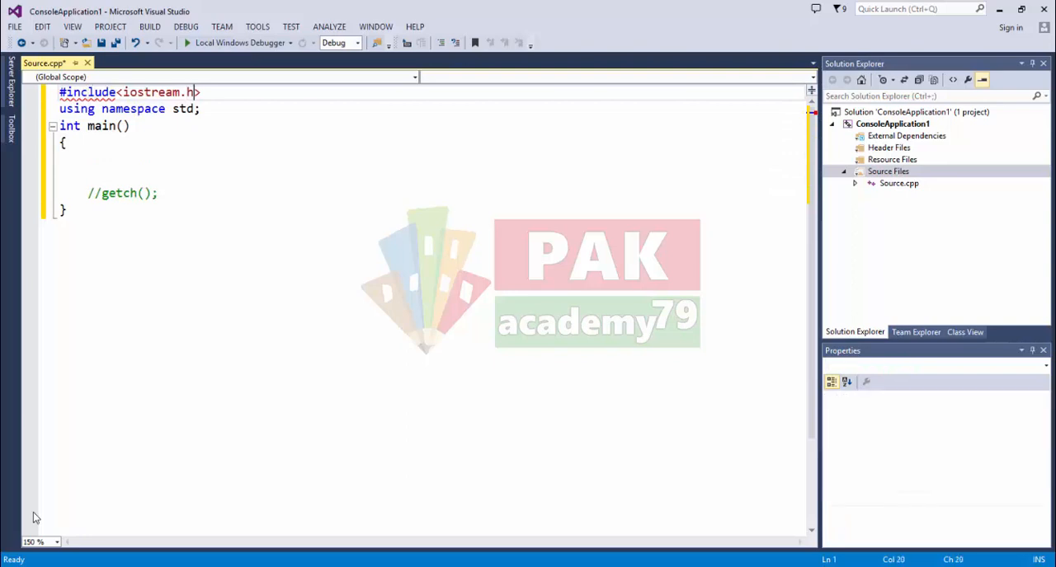
{"action": "key", "text": "BackSpace"}
{"action": "key", "text": "BackSpace"}
- Write the statement cout << "PakAcademy79.com"; on the first blank line inside main
{"action": "key", "text": "Down"}
{"action": "key", "text": "Down"}
{"action": "key", "text": "Down"}
{"action": "key", "text": "Down"}
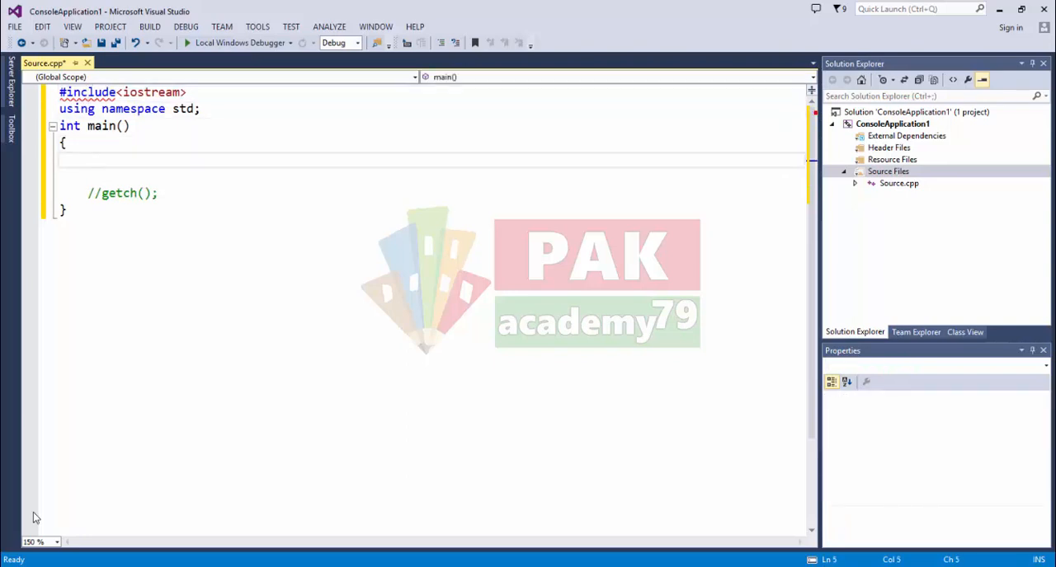
{"action": "type", "text": "co"}
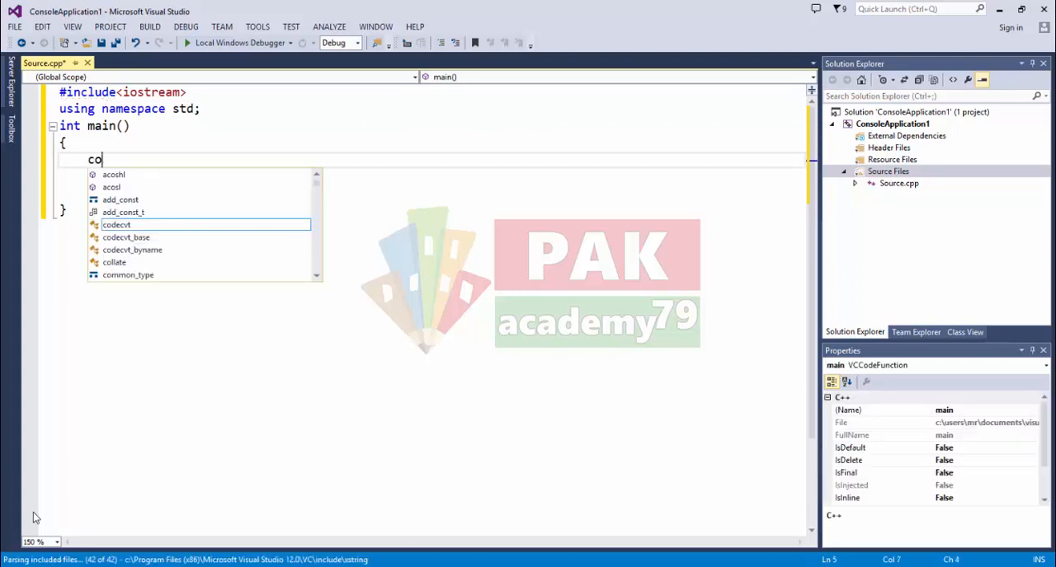
{"action": "type", "text": "ut << \"asdfads"}
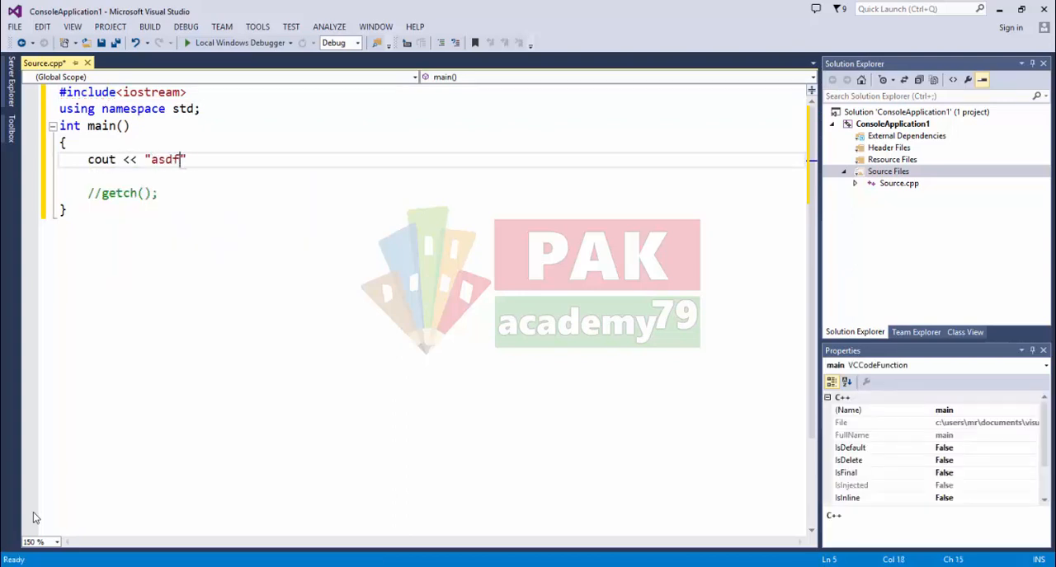
{"action": "key", "text": "BackSpace"}
{"action": "key", "text": "BackSpace"}
{"action": "key", "text": "BackSpace"}
{"action": "key", "text": "BackSpace"}
{"action": "key", "text": "BackSpace"}
{"action": "key", "text": "BackSpace"}
{"action": "key", "text": "BackSpace"}
{"action": "type", "text": "PakAcadem"}
{"action": "type", "text": "y79.co"}
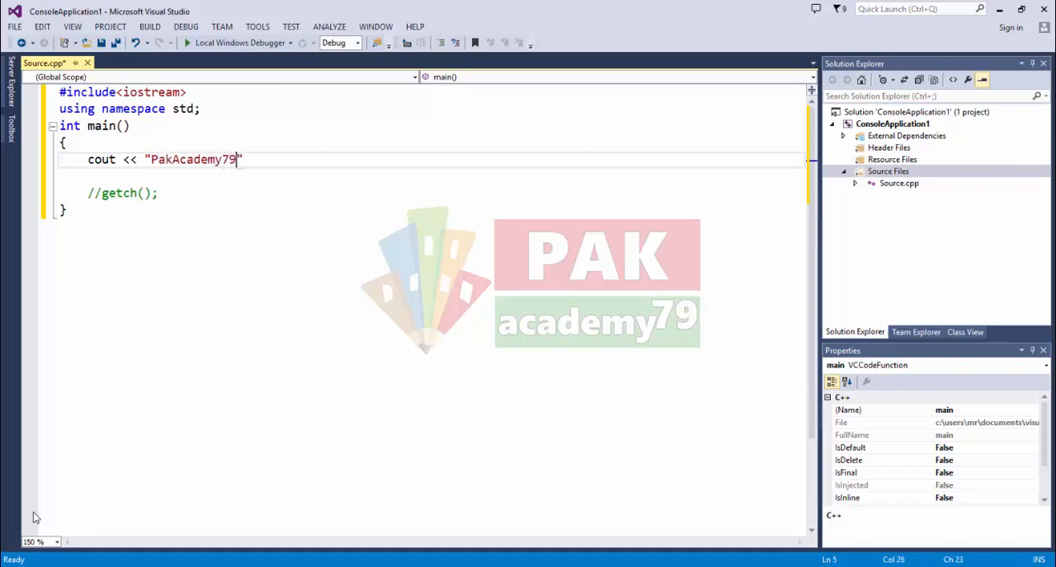
{"action": "type", "text": "m\";"}
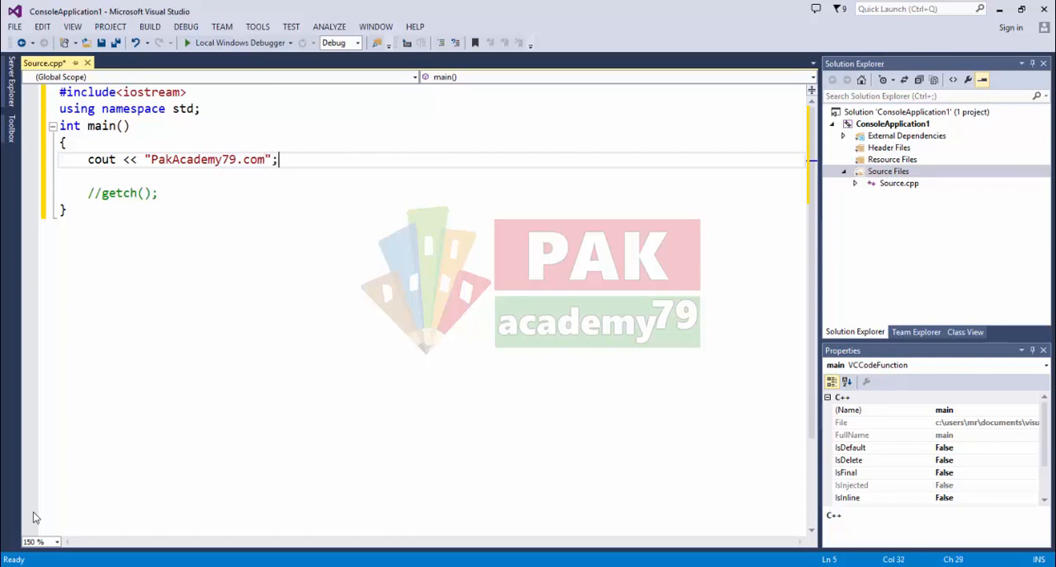
- Build and run the project with the Local Windows Debugger, turning off the out-of-date build prompt for future runs
{"action": "left_click", "coordinate": [212, 47]}
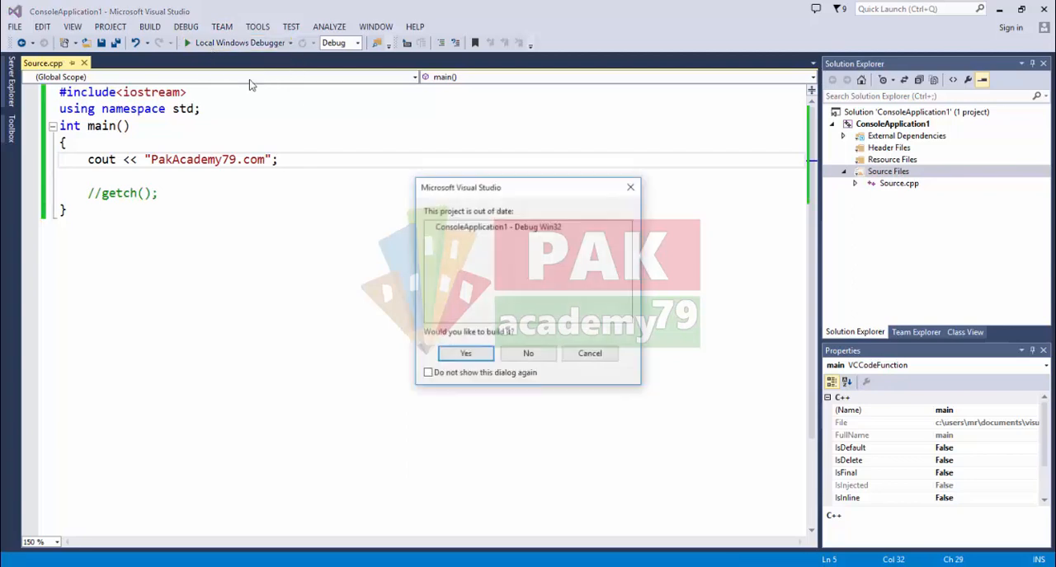
{"action": "left_click", "coordinate": [456, 375]}
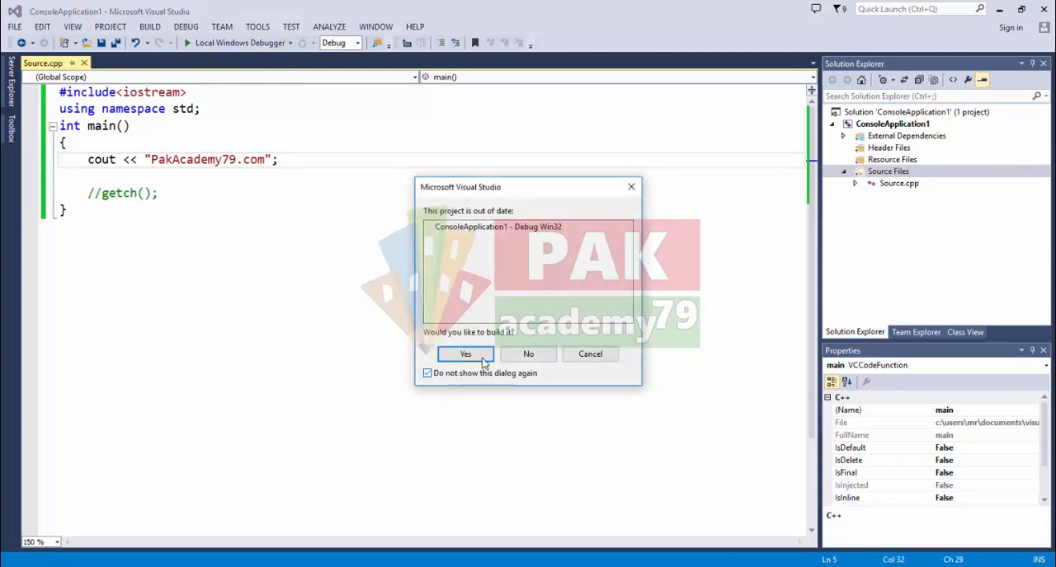
{"action": "left_click", "coordinate": [483, 362]}
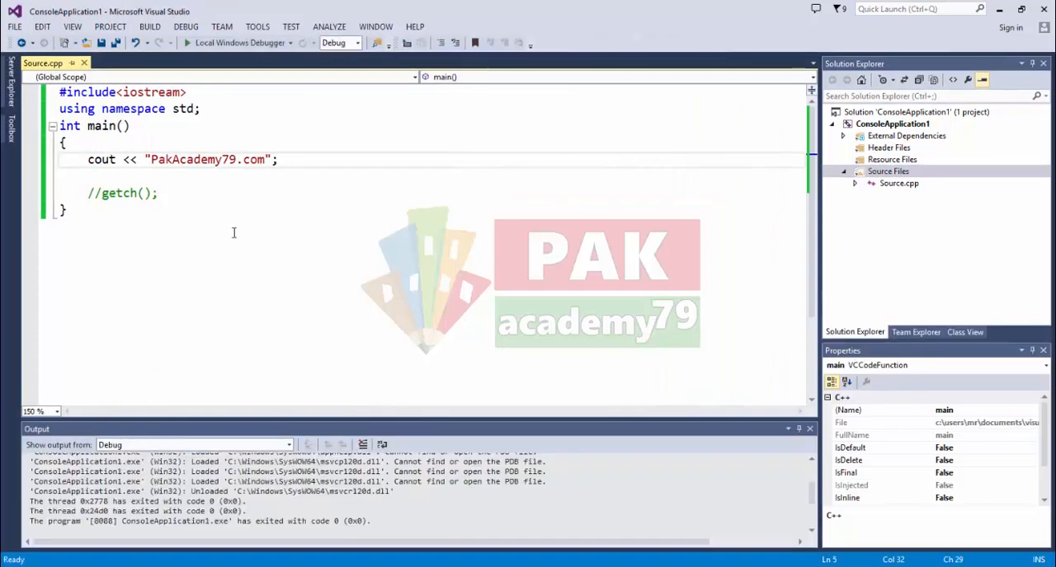
- Uncomment the getch(); statement in main
{"action": "left_click", "coordinate": [101, 193]}
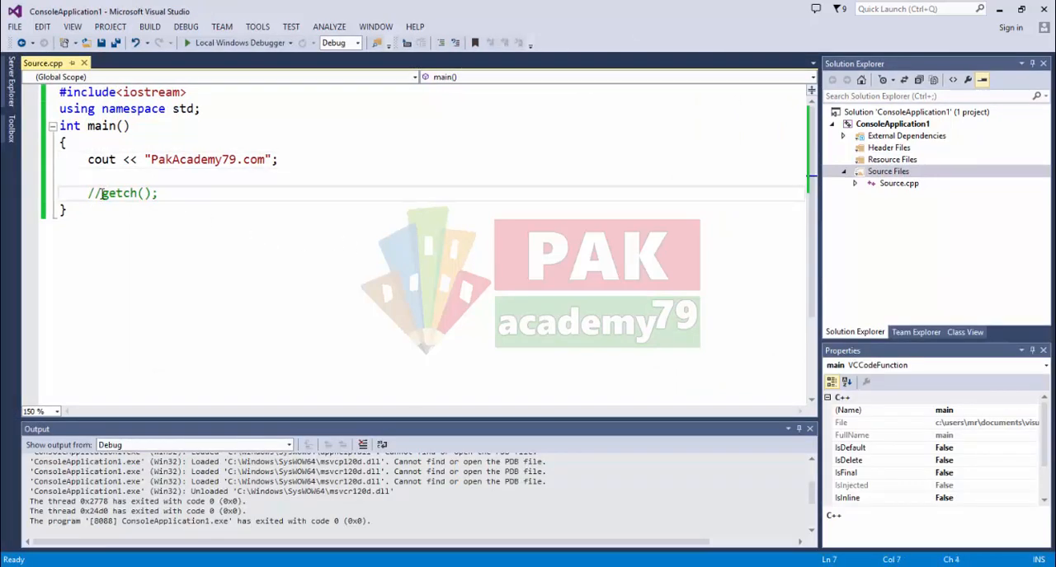
{"action": "key", "text": "BackSpace"}
{"action": "key", "text": "BackSpace"}
- Insert the line "#include<conio.h>" between the iostream include and the using namespace line
{"action": "key", "text": "Up"}
{"action": "key", "text": "Up"}
{"action": "key", "text": "Up"}
{"action": "key", "text": "Up"}
{"action": "key", "text": "Up"}
{"action": "key", "text": "Up"}
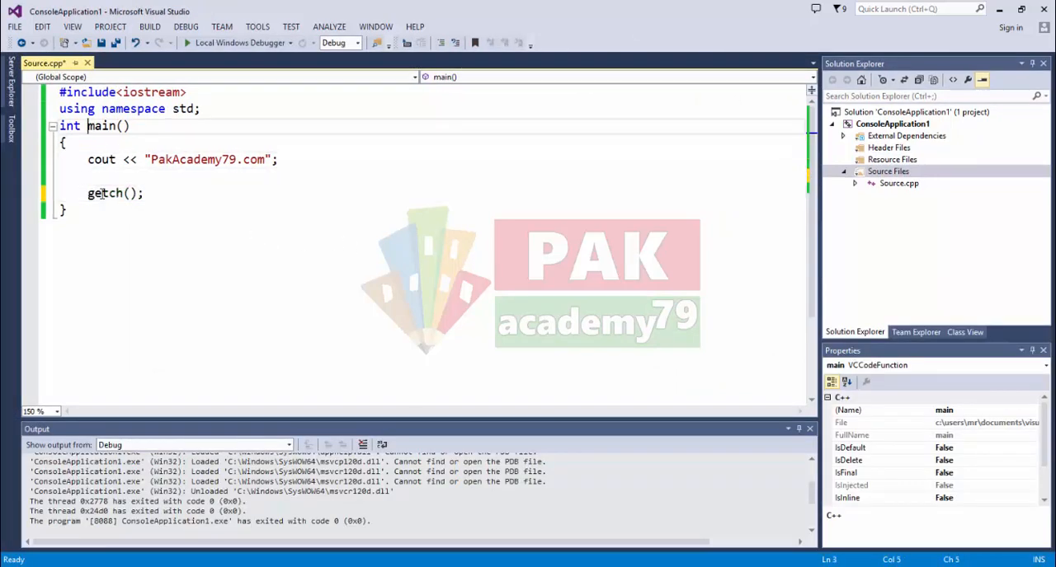
{"action": "key", "text": "Down"}
{"action": "key", "text": "Home"}
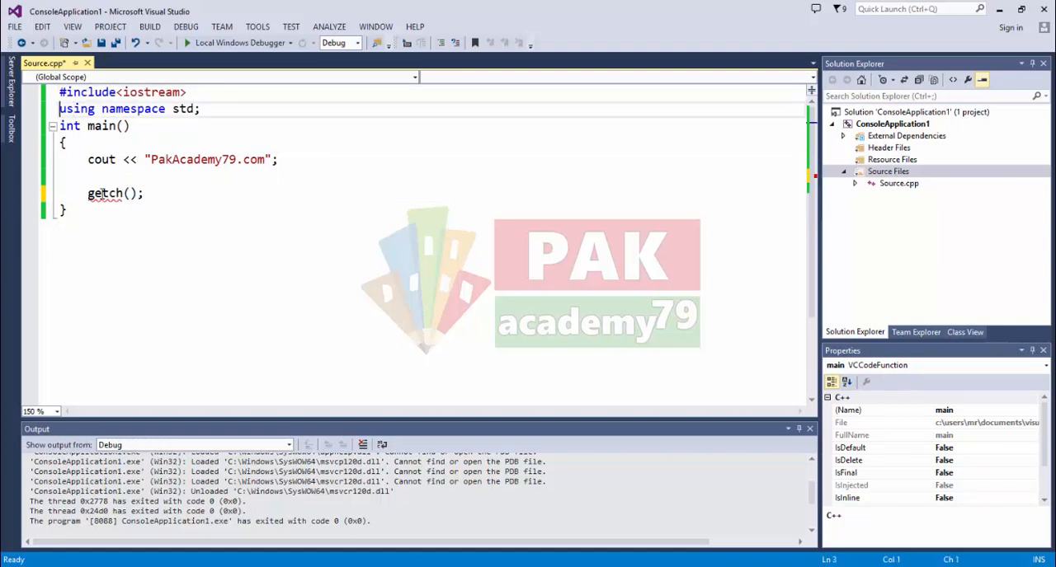
{"action": "key", "text": "Return"}
{"action": "key", "text": "Up"}
{"action": "type", "text": "#"}
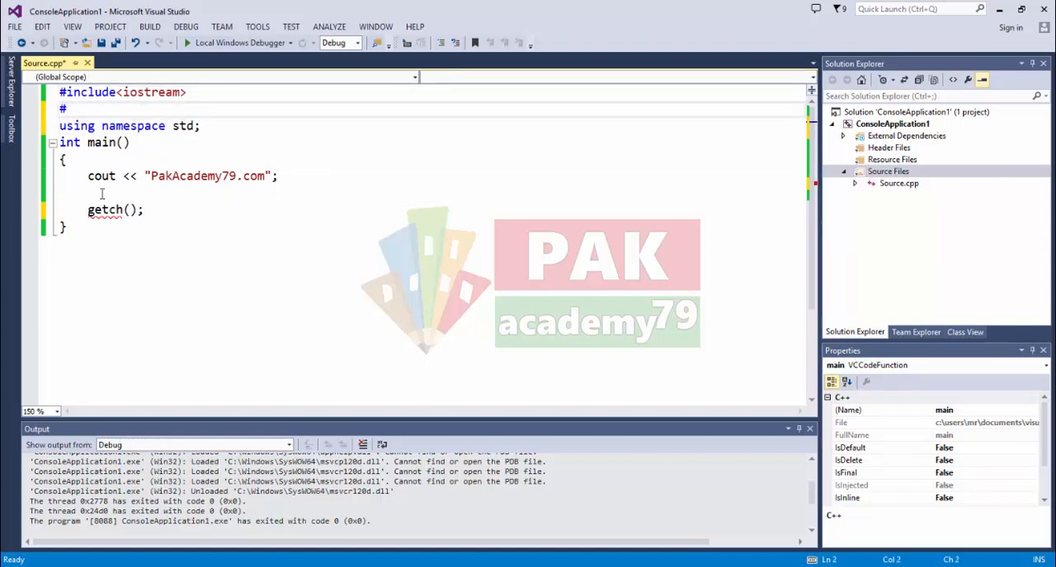
{"action": "type", "text": "include<conio"}
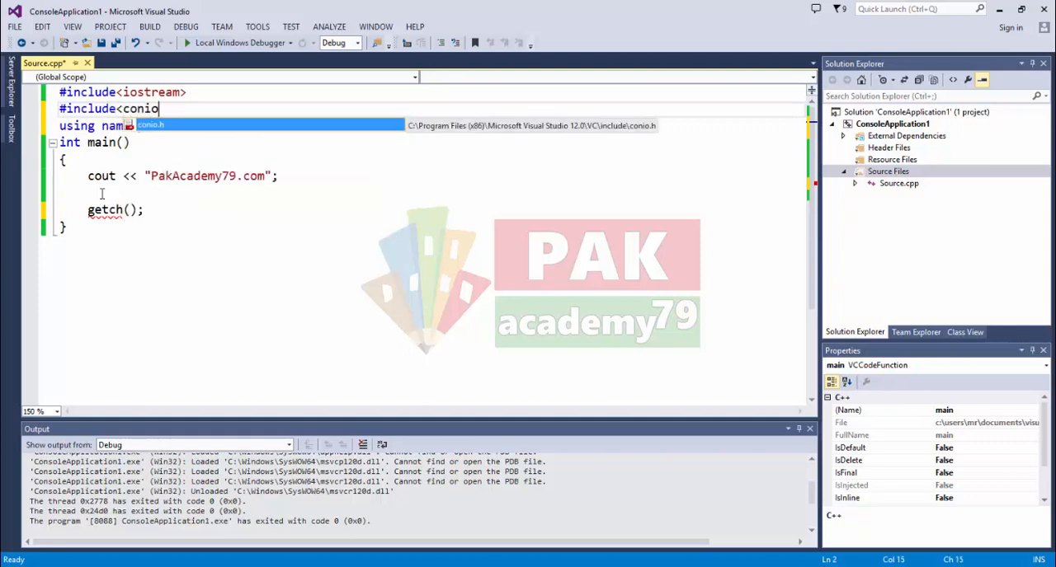
{"action": "type", "text": ".h"}
{"action": "type", "text": ">"}
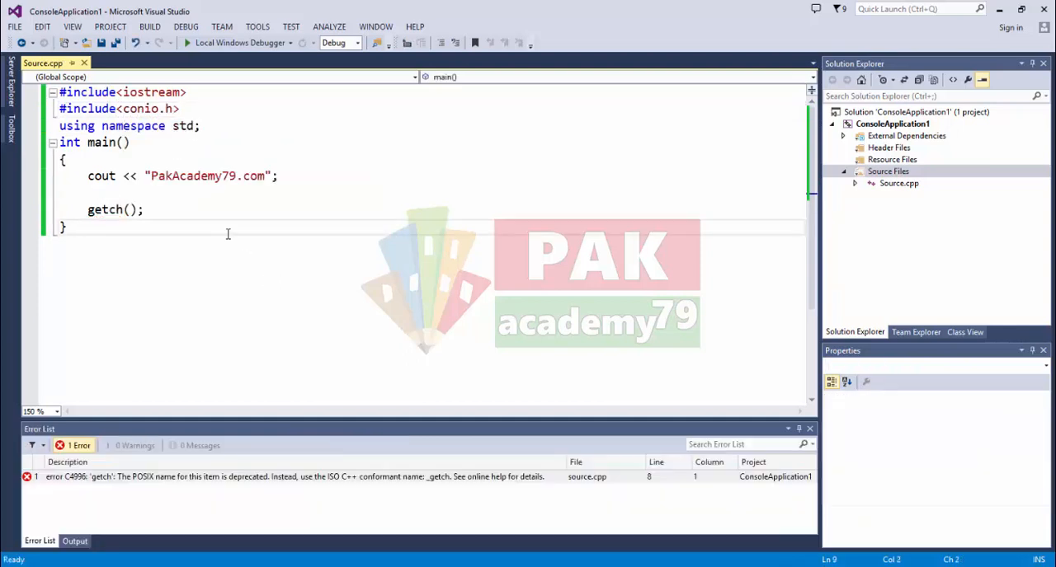
- Place the text cursor at the end of the getch(); line in main
{"action": "left_click", "coordinate": [207, 210]}
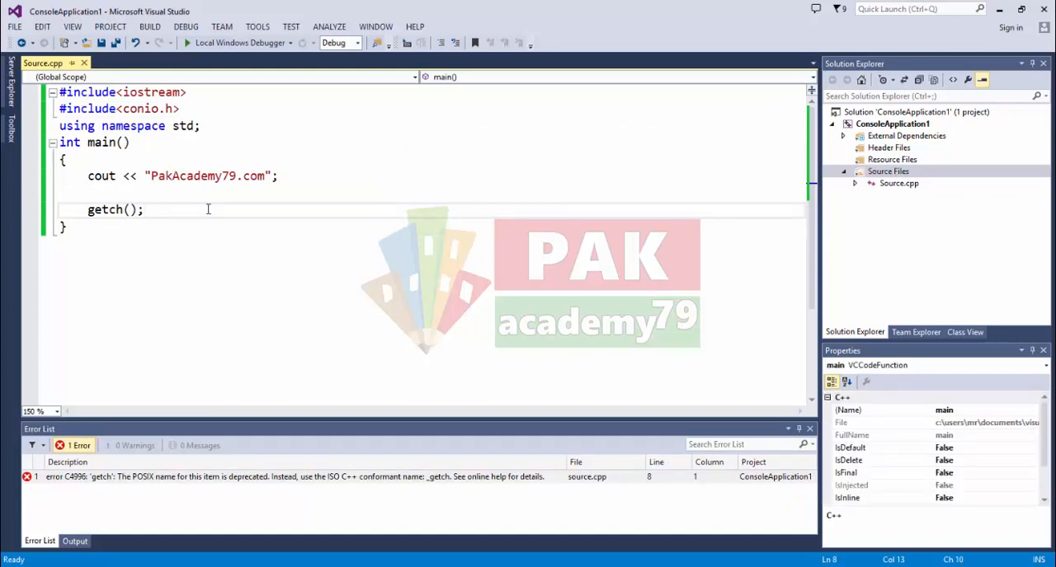